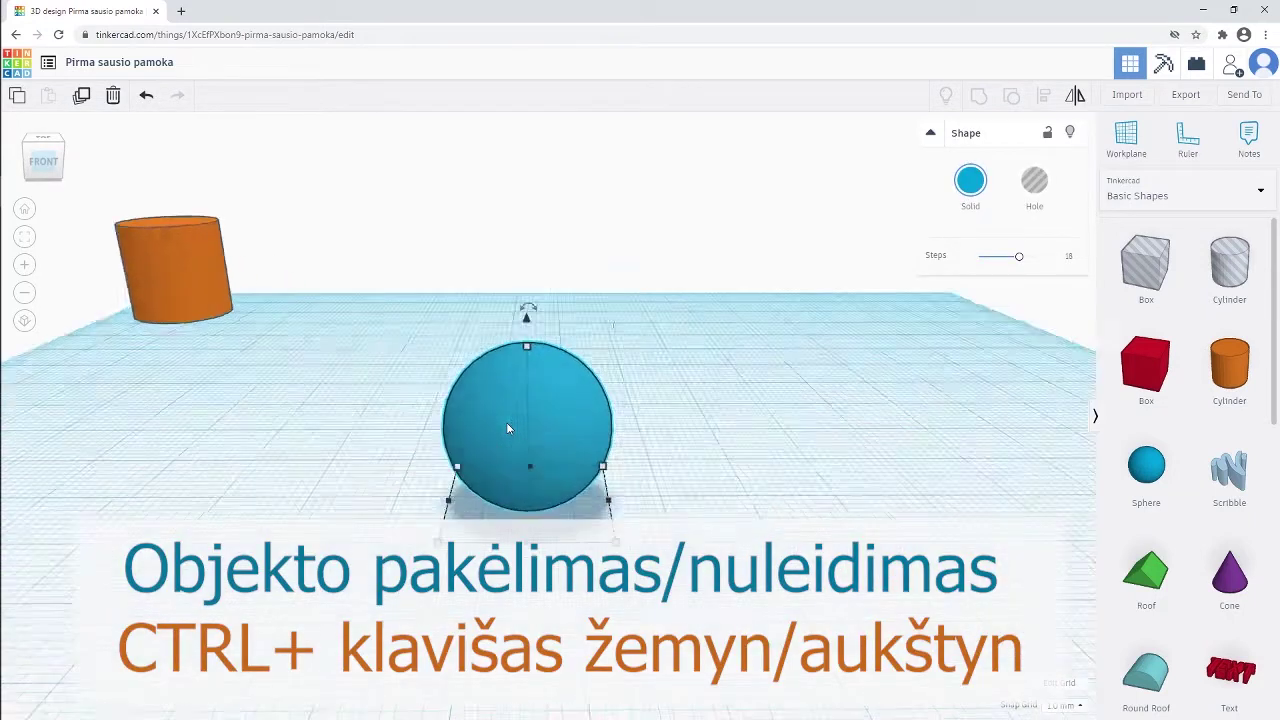
scroll(506, 422, up, 3)
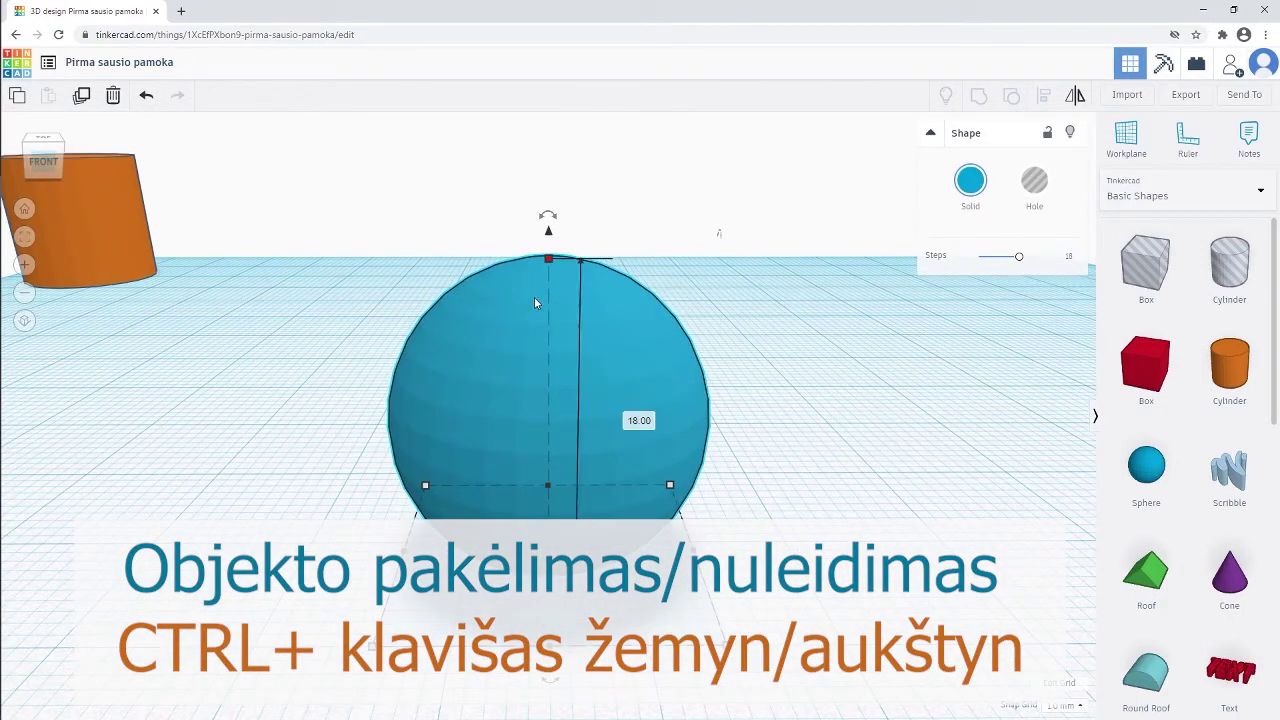
scroll(534, 296, down, 4)
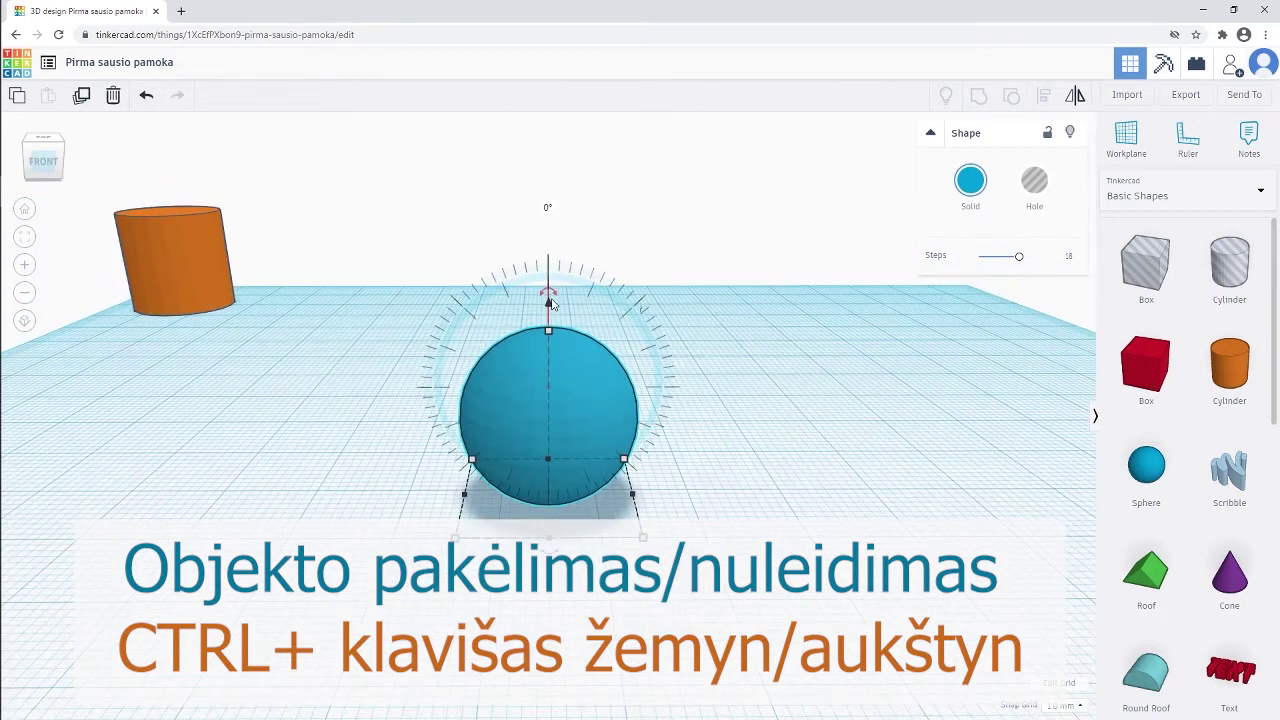
mouse_move(546, 294)
mouse_down()
mouse_move(547, 207)
mouse_move(548, 294)
mouse_up()
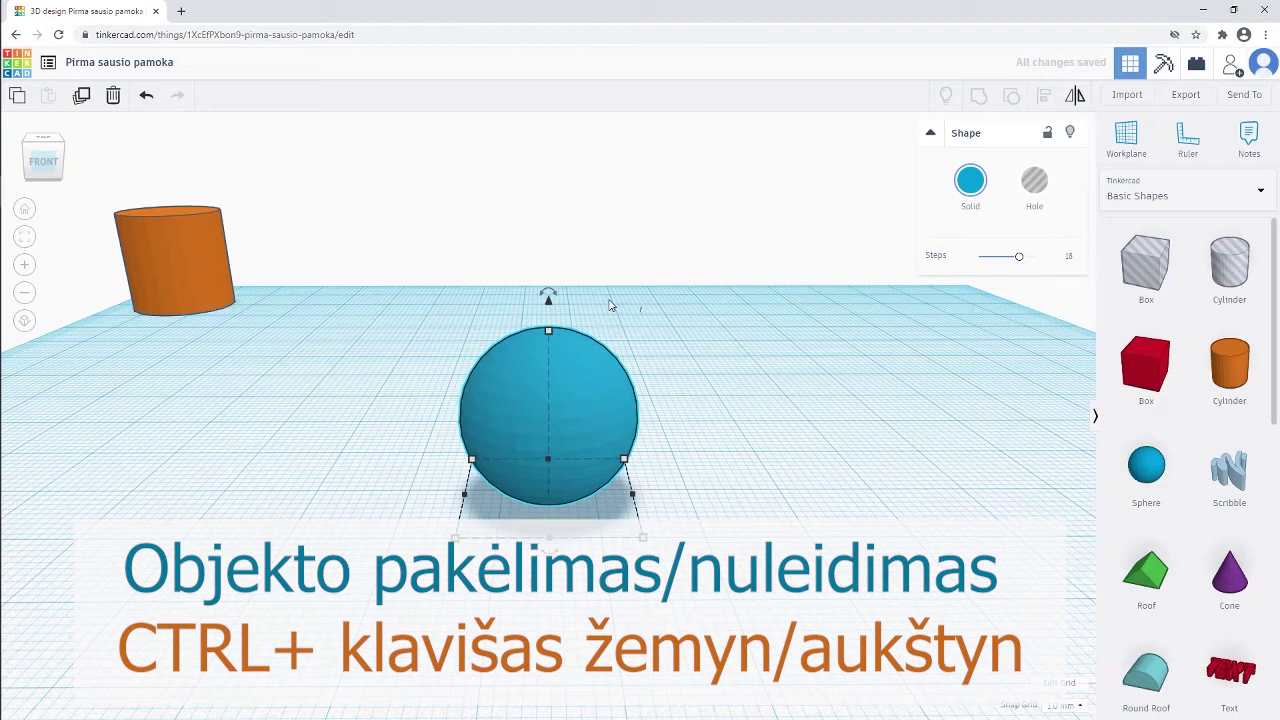
Raise the selected blue sphere in small increments until it floats clearly above the workplane
key(ctrl+Up)
key(ctrl+Up)
key(ctrl+Up)
key(ctrl+Up)
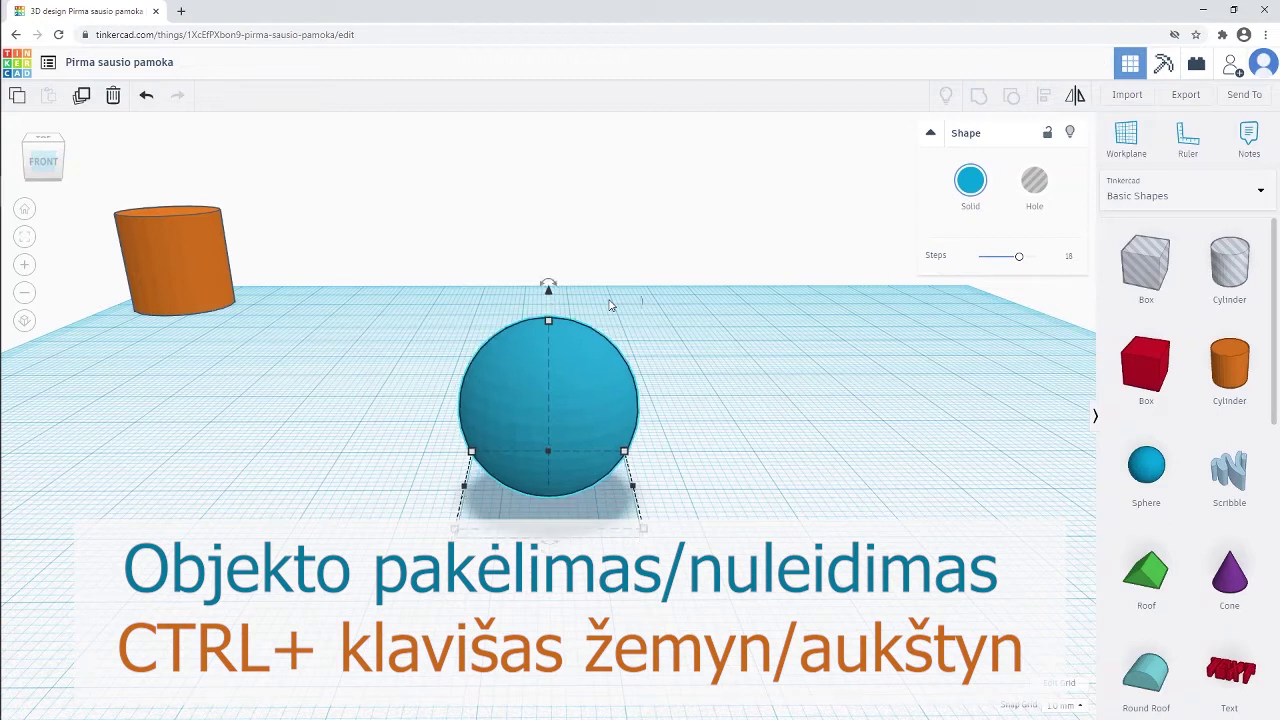
key(ctrl+Up)
key(ctrl+Up)
key(ctrl+Up)
key(ctrl+Up)
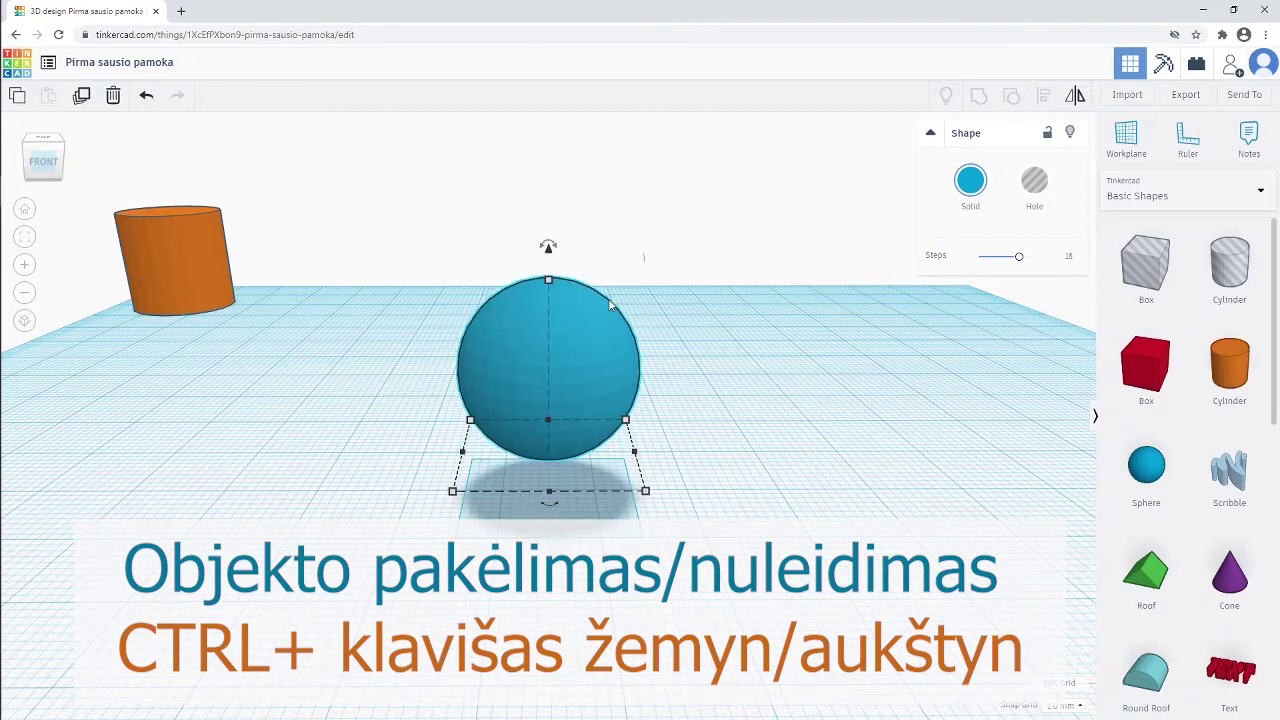
key(ctrl+Up)
key(ctrl+Up)
key(ctrl+Up)
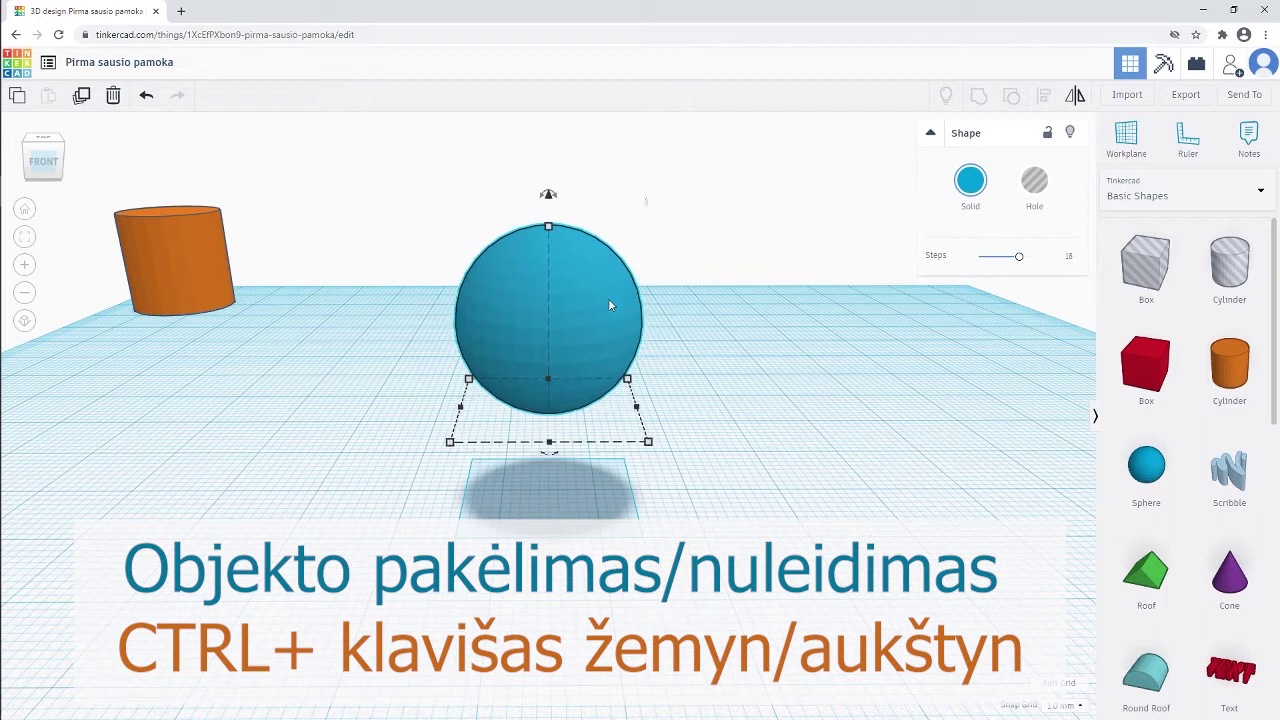
Lower the blue sphere in small increments until it sinks partly below the workplane, and return it to its original height
key(ctrl+Down)
key(ctrl+Down)
key(ctrl+Down)
key(ctrl+Down)
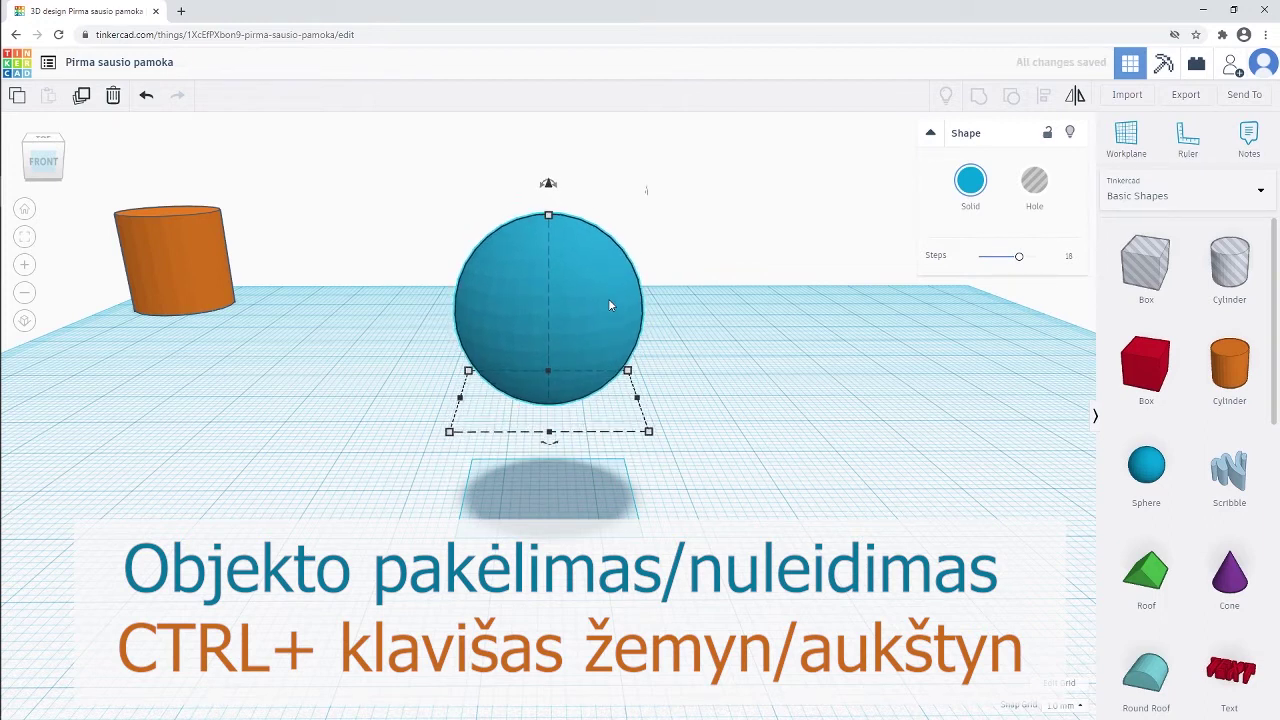
key(ctrl+Down)
key(ctrl+Down)
key(ctrl+Down)
key(ctrl+Down)
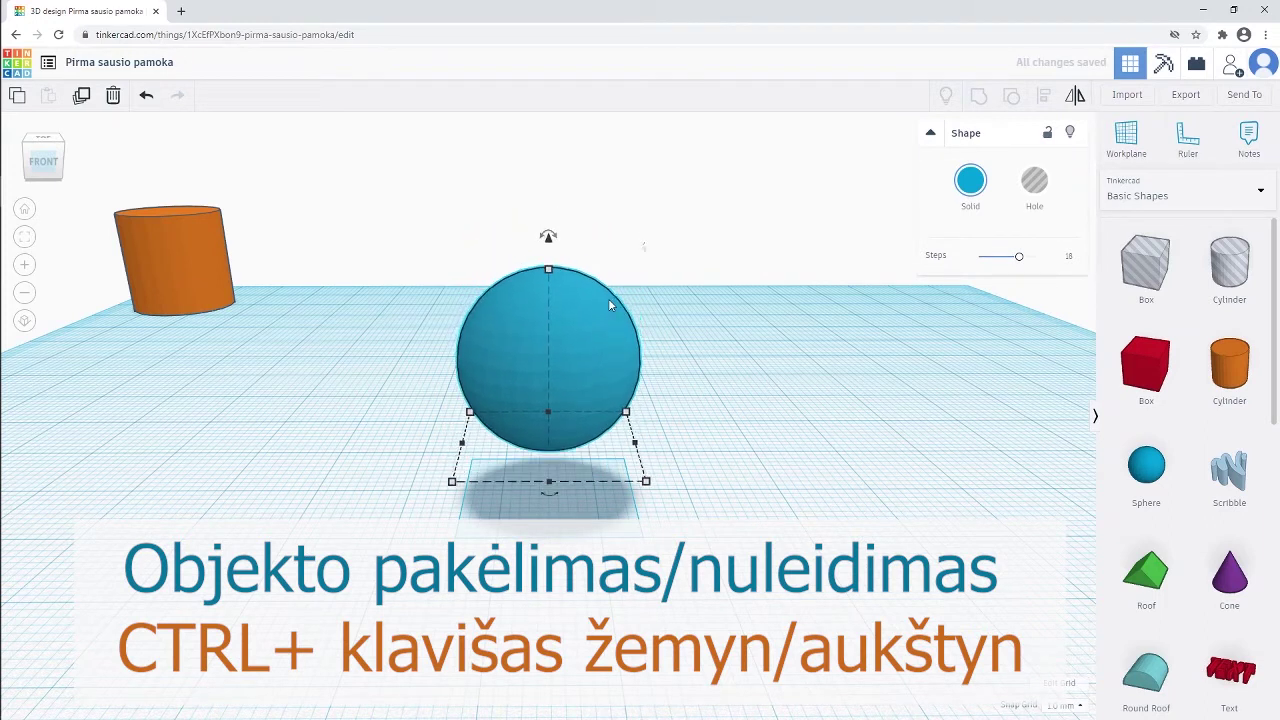
key(ctrl+Down)
key(ctrl+Down)
key(ctrl+Down)
key(ctrl+Down)
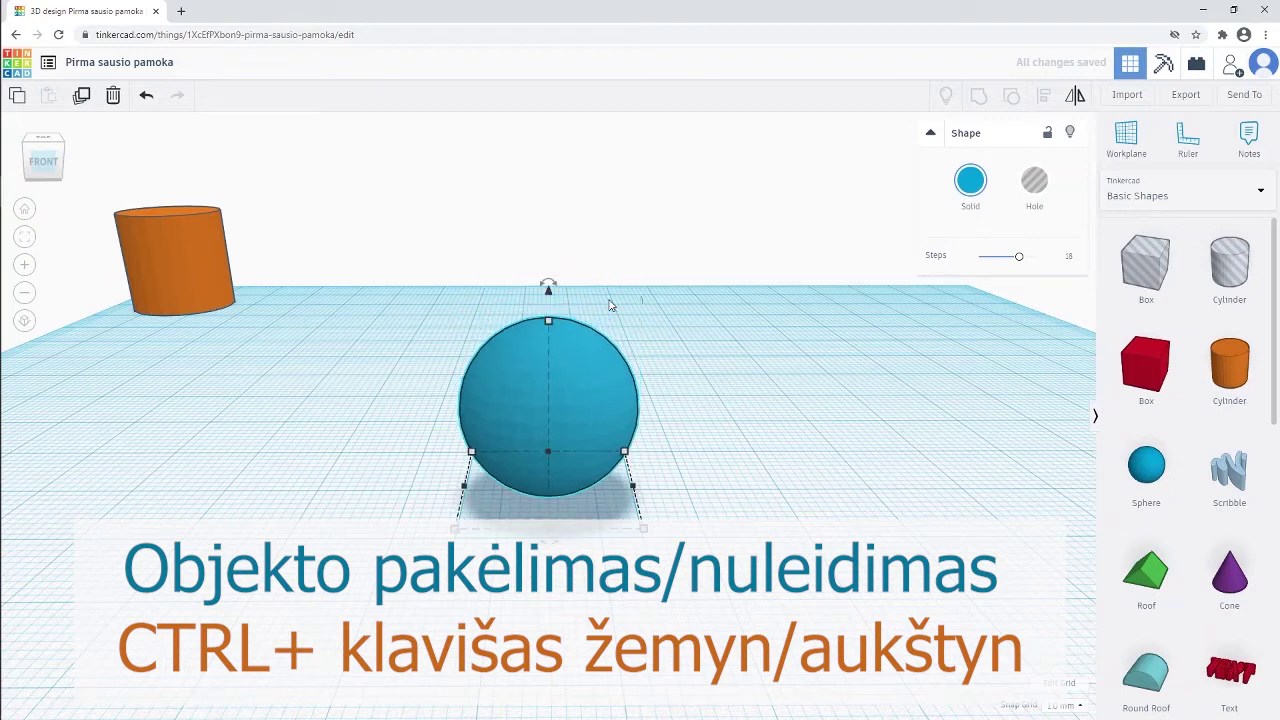
key(ctrl+Down)
key(ctrl+Down)
key(ctrl+Down)
key(ctrl+Down)
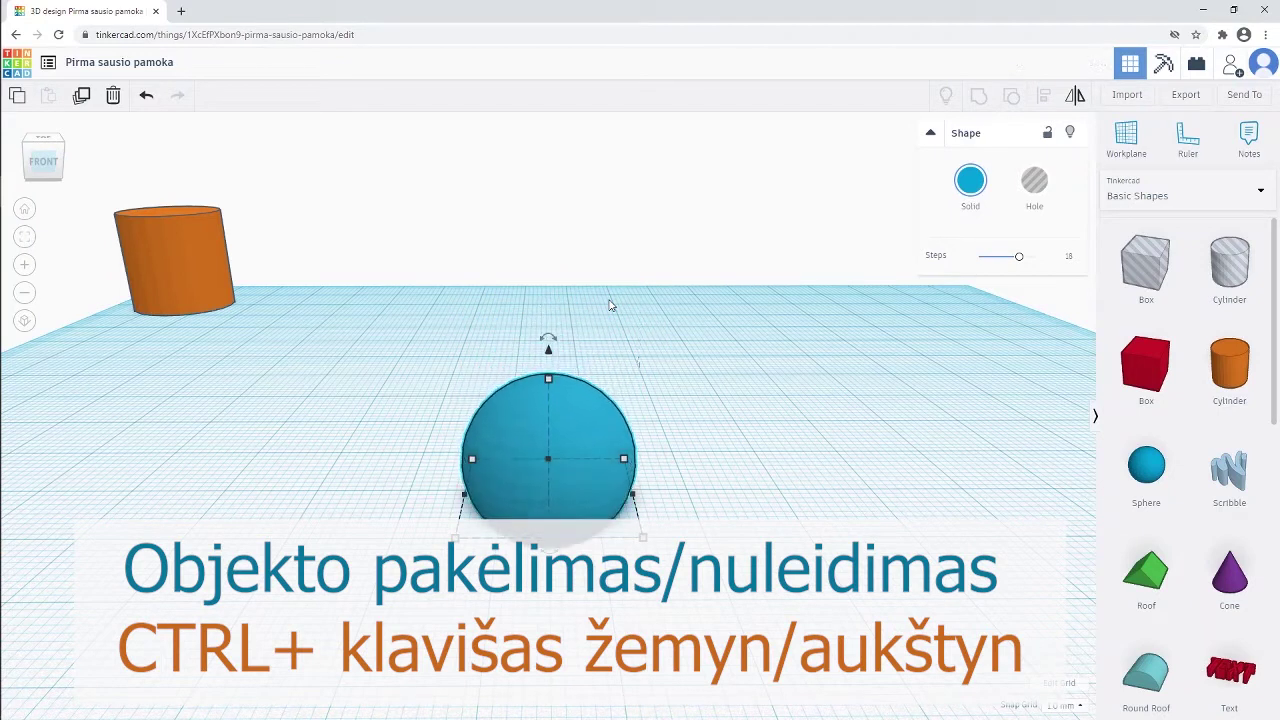
key(ctrl+Down)
key(ctrl+Down)
key(ctrl+Down)
key(ctrl+Down)
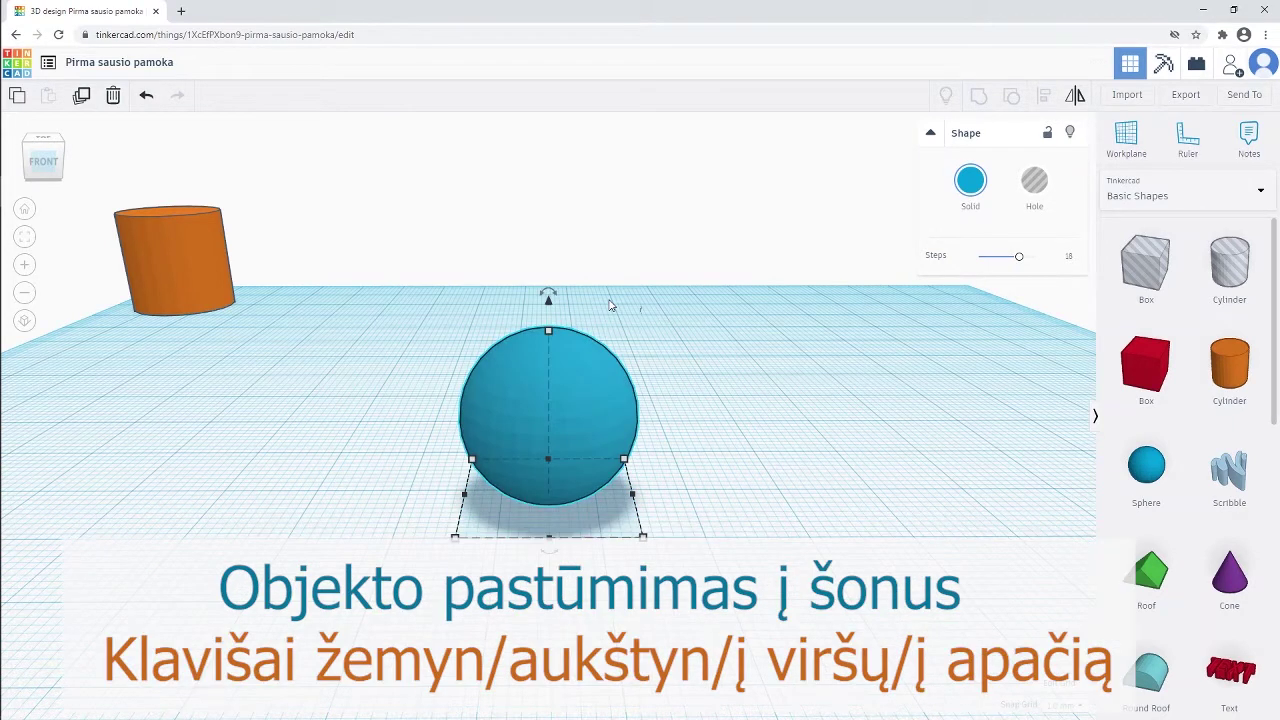
Nudge the blue sphere right along the workplane in small increments and back left to slightly past its starting position
key(Right)
key(Right)
key(Right)
key(Right)
key(Right)
key(Right)
key(Right)
key(Right)
key(Right)
key(Right)
key(Left)
key(Left)
key(Left)
key(Left)
key(Left)
key(Left)
key(Left)
key(Left)
key(Left)
key(Left)
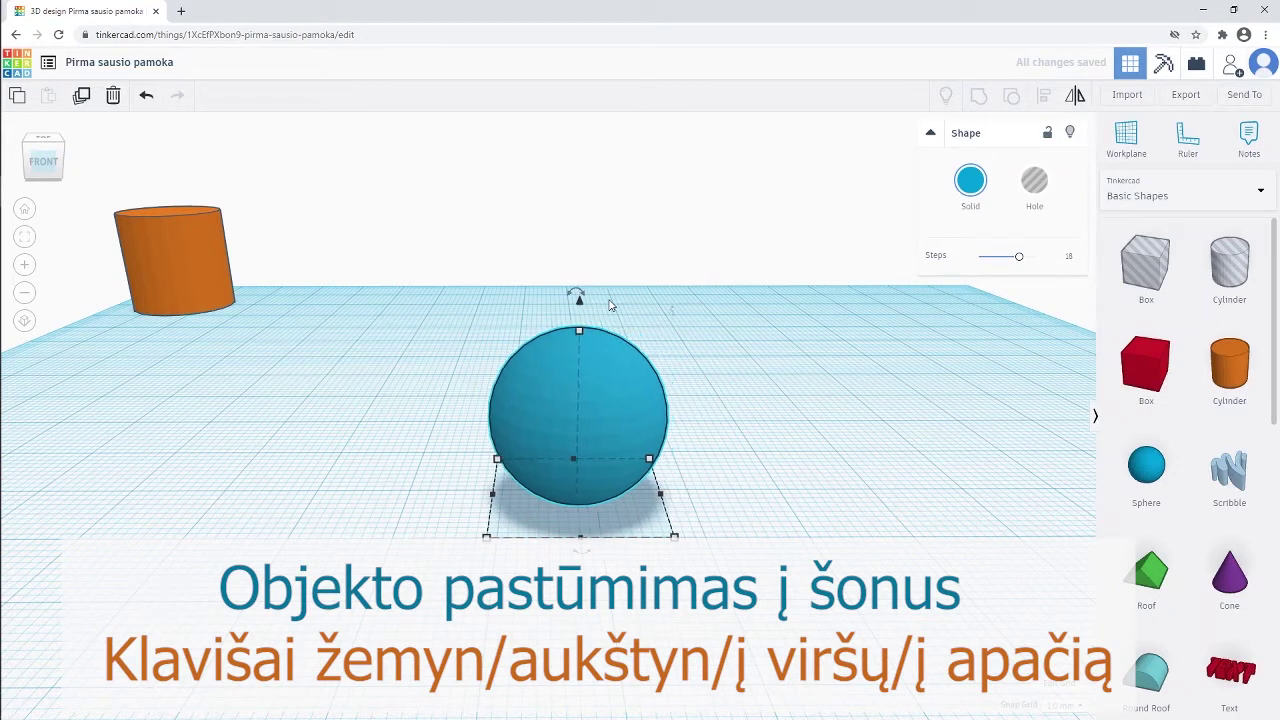
Nudge the blue sphere away toward the back of the workplane in small increments
key(Up)
key(Up)
key(Up)
key(Up)
key(Up)
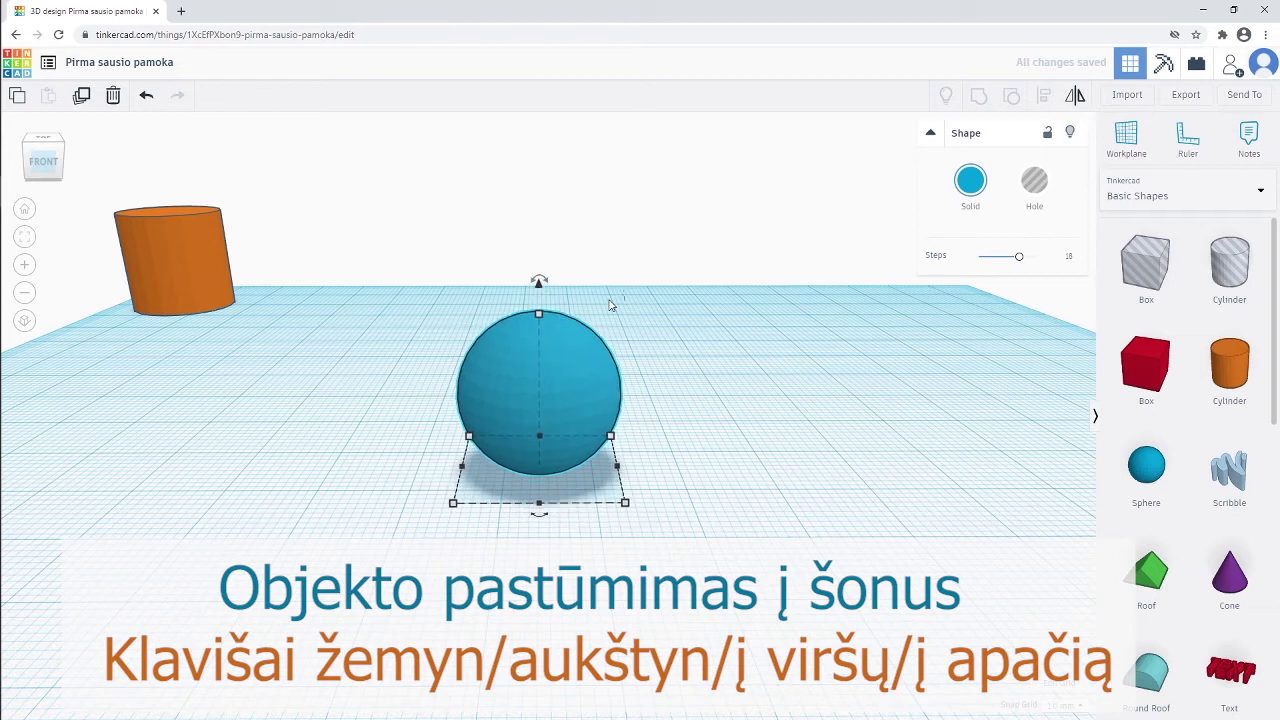
Nudge the blue sphere toward the front of the workplane in small increments, past where it started
key(Down)
key(Down)
key(Down)
key(Down)
key(Down)
key(Down)
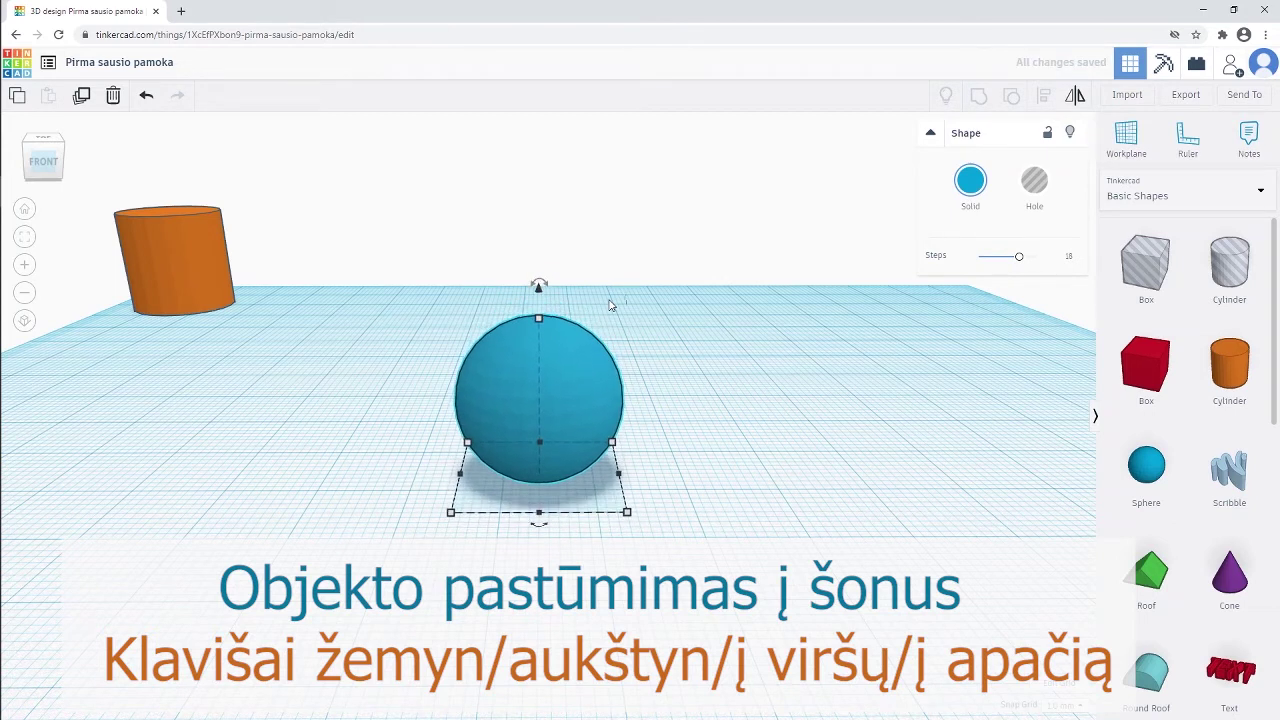
key(ctrl+Up)
key(ctrl+Up)
key(ctrl+Up)
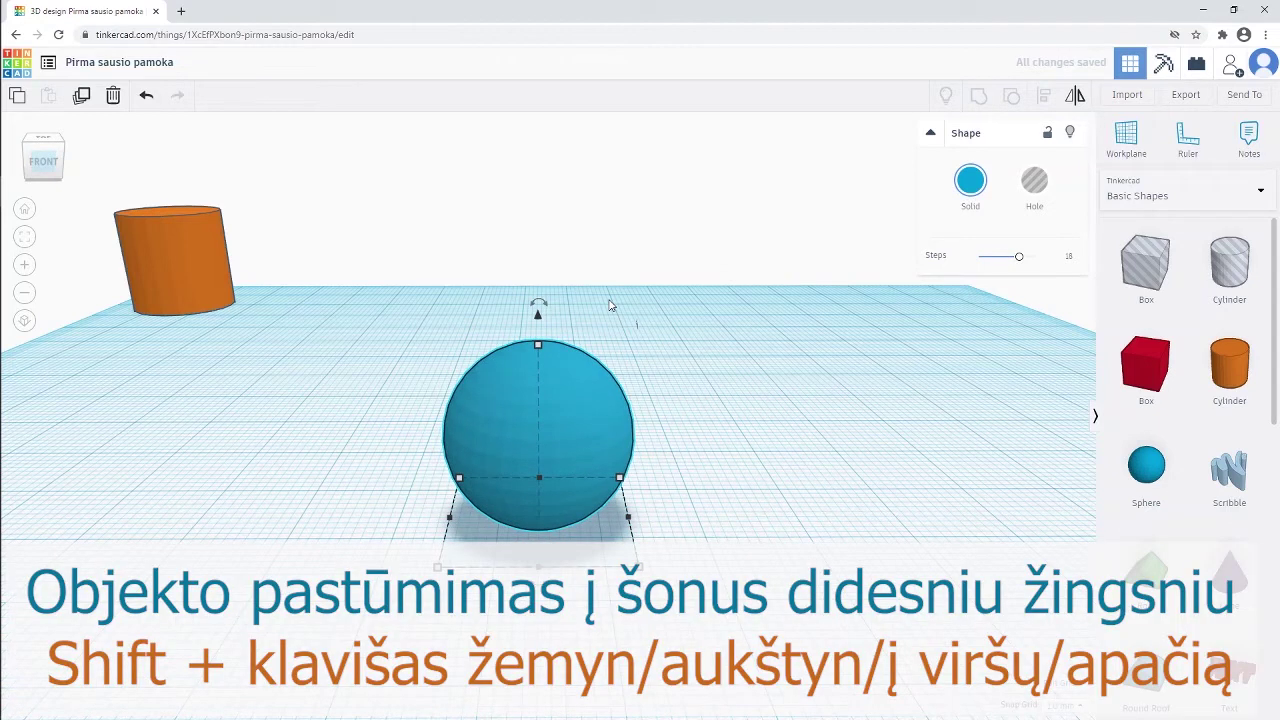
Move the blue sphere left by three large increments and back right by four
key(shift+Left)
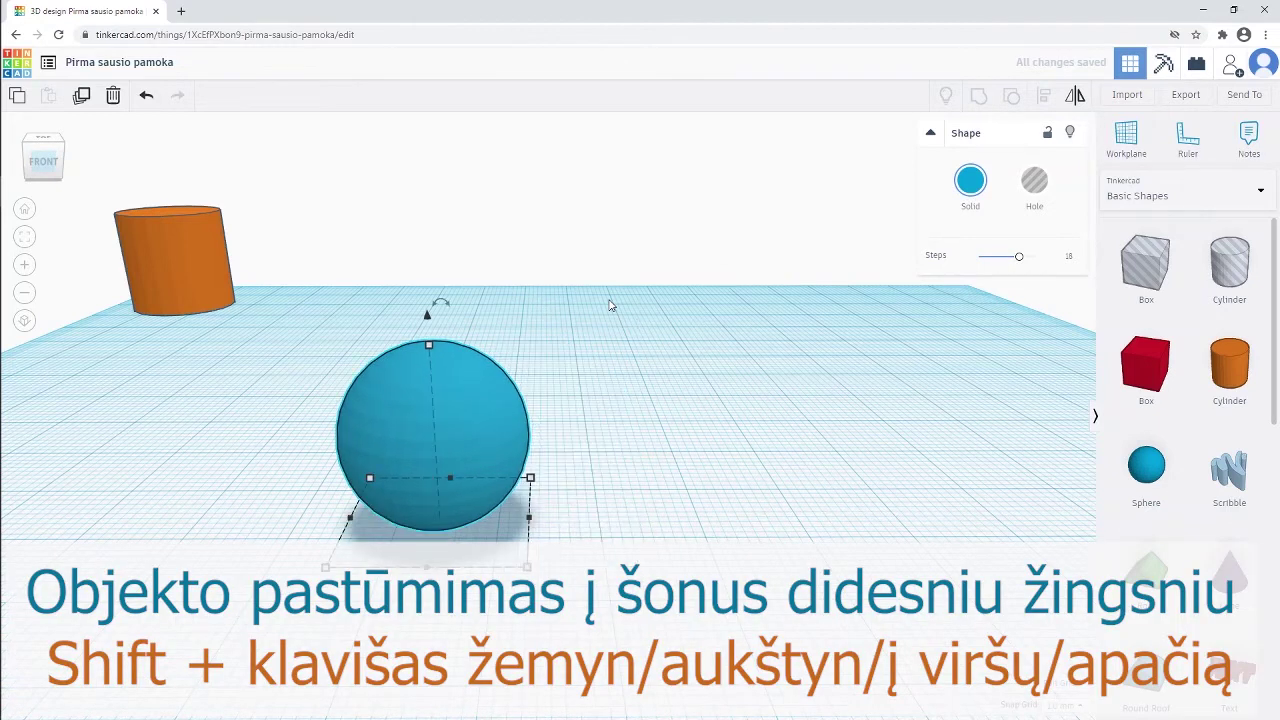
key(shift+Left)
key(shift+Left)
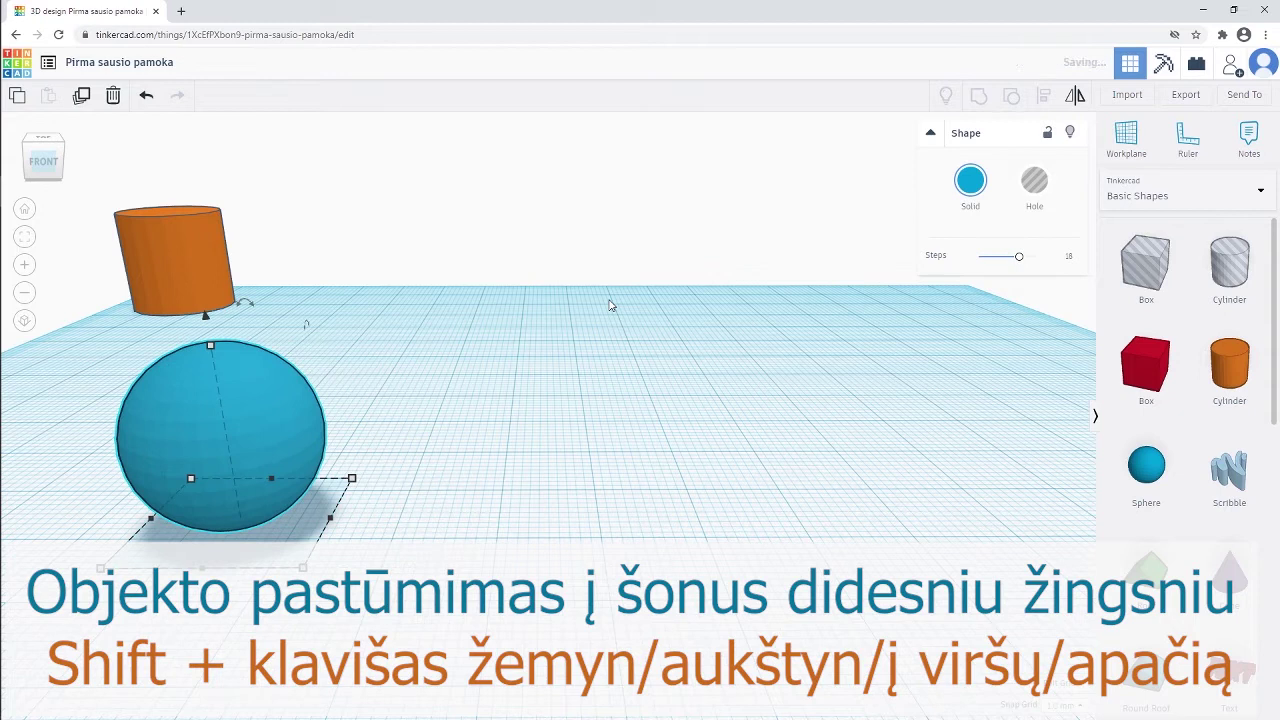
key(shift+Right)
key(shift+Right)
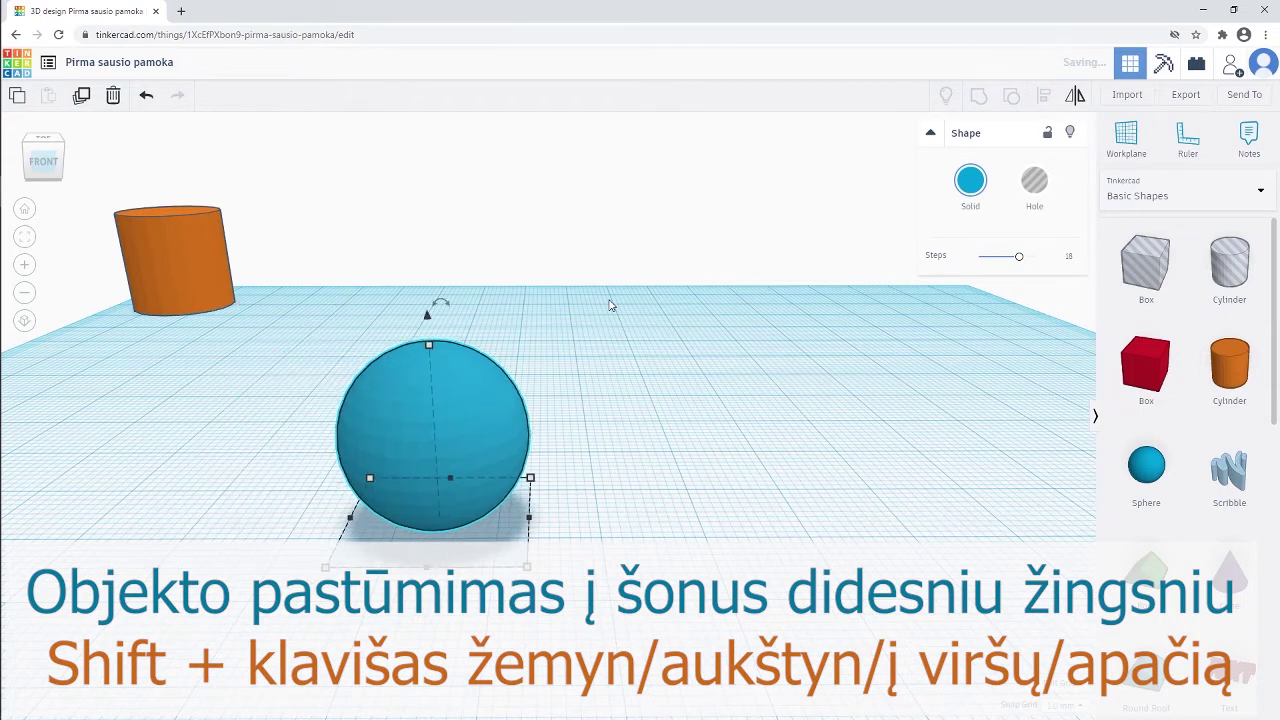
key(shift+Right)
key(shift+Right)
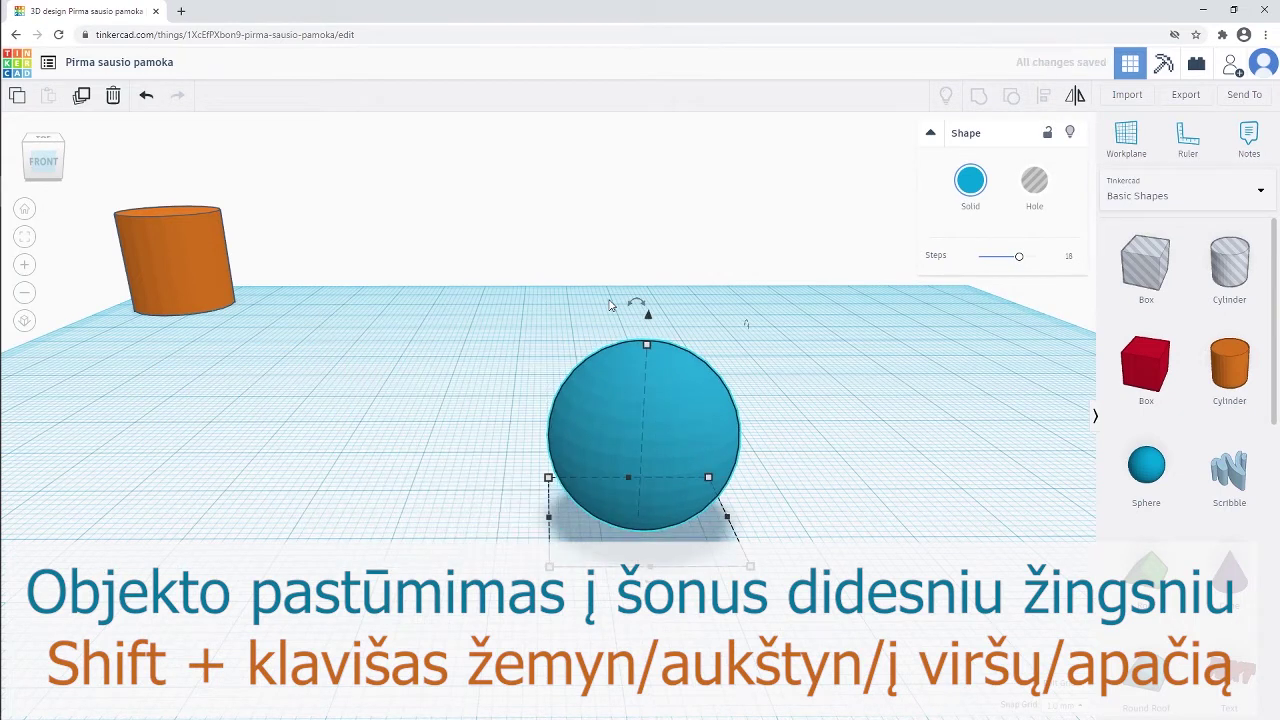
Move the blue sphere backward and forward by large increments, ending nearer the front and one increment to the left
key(shift+Up)
key(shift+Up)
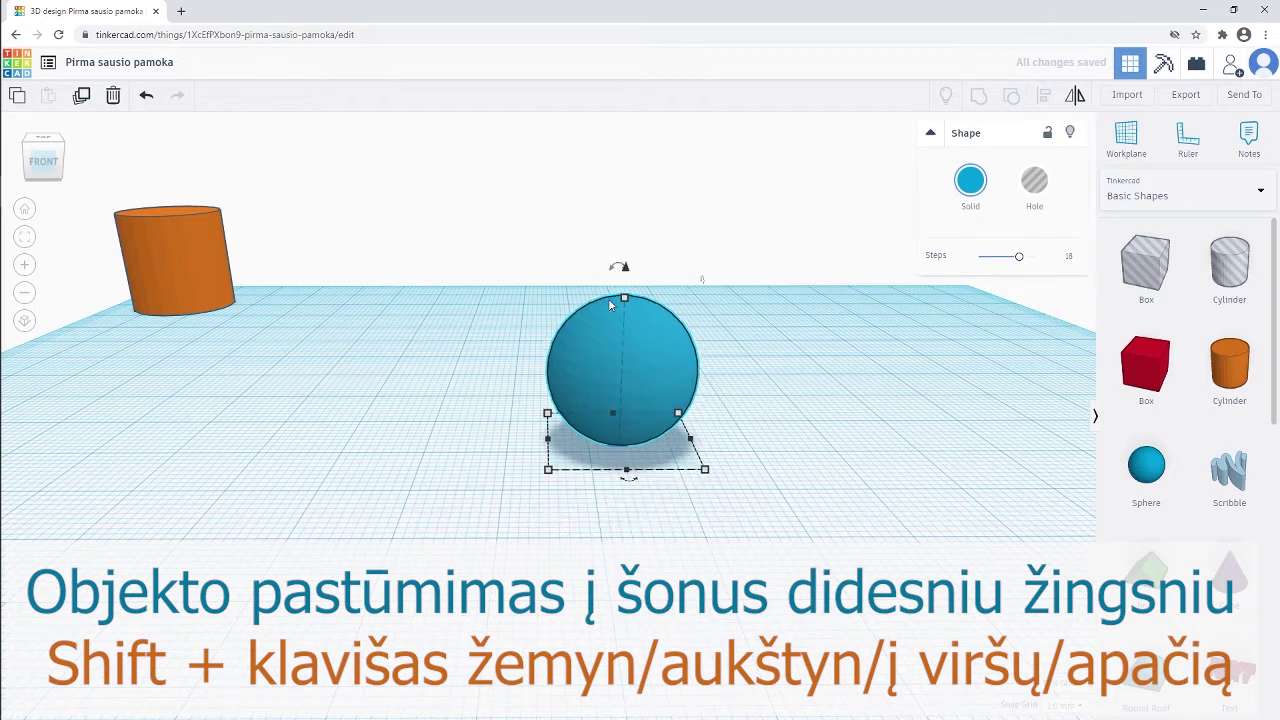
key(shift+Up)
key(shift+Down)
key(shift+Down)
key(shift+Down)
key(shift+Down)
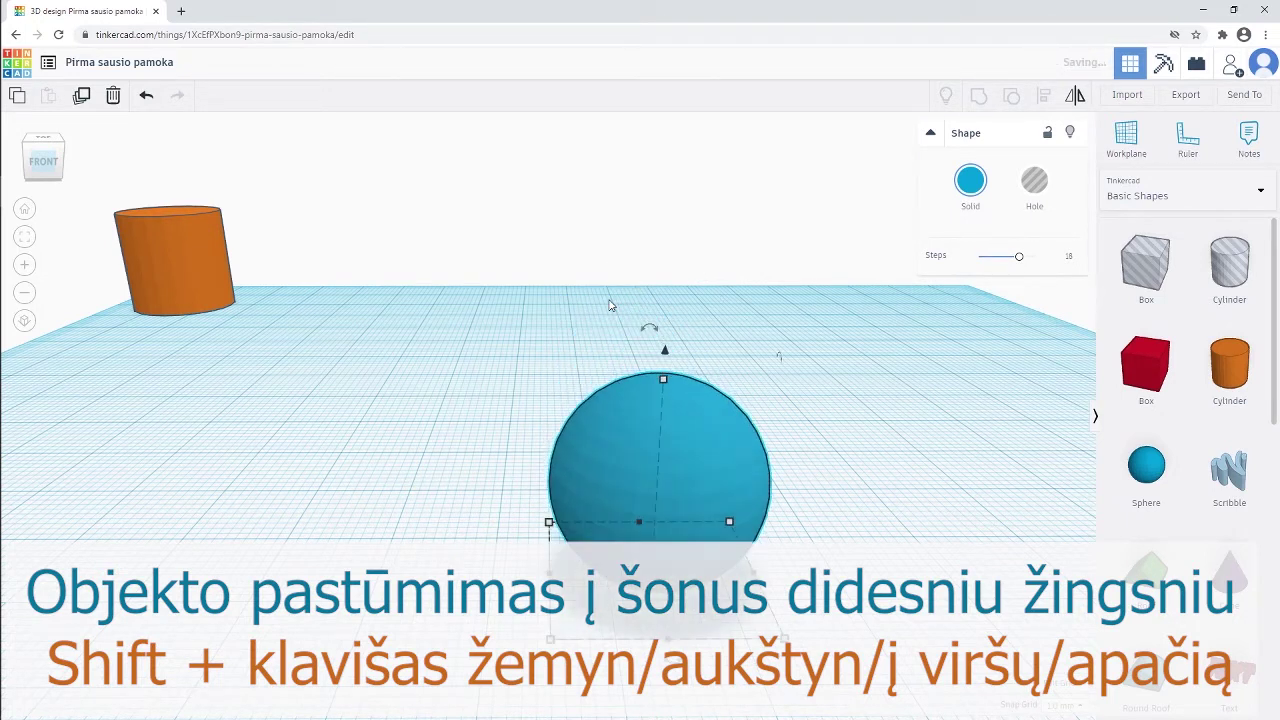
key(shift+Left)
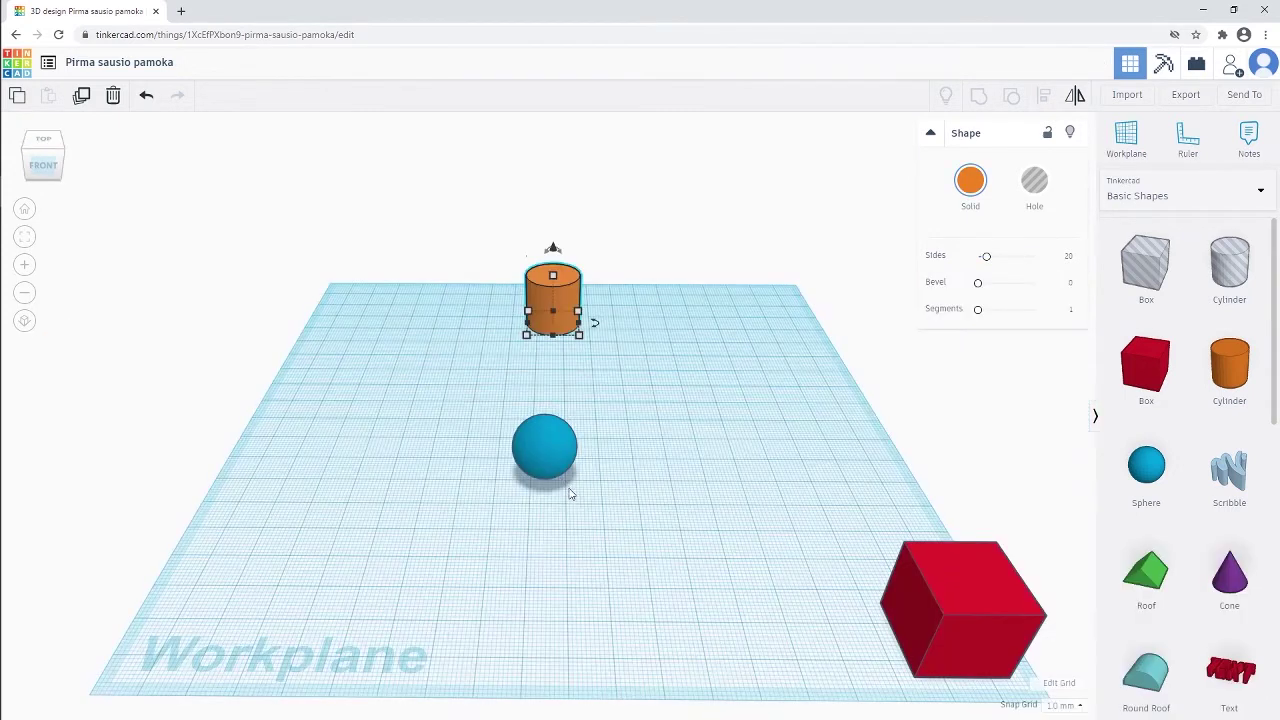
Hide the blue sphere and make all hidden objects visible again
shift+drag(563, 534, 574, 425)
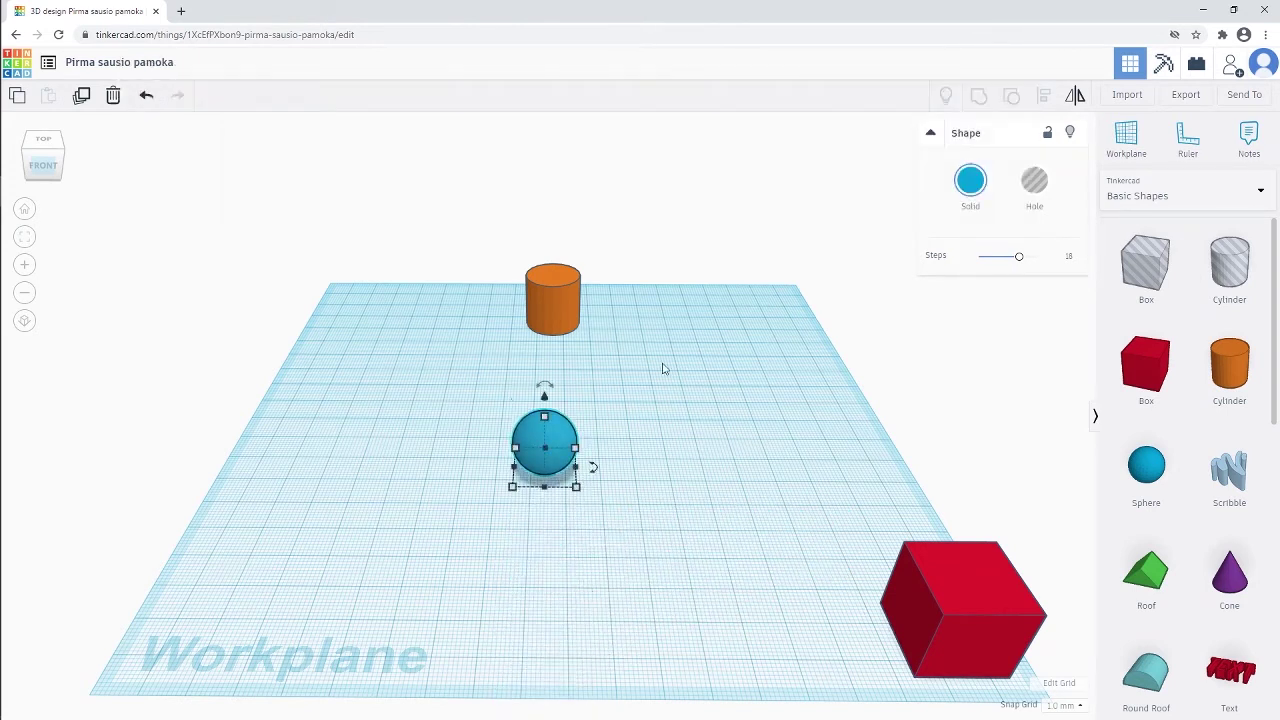
click(1070, 134)
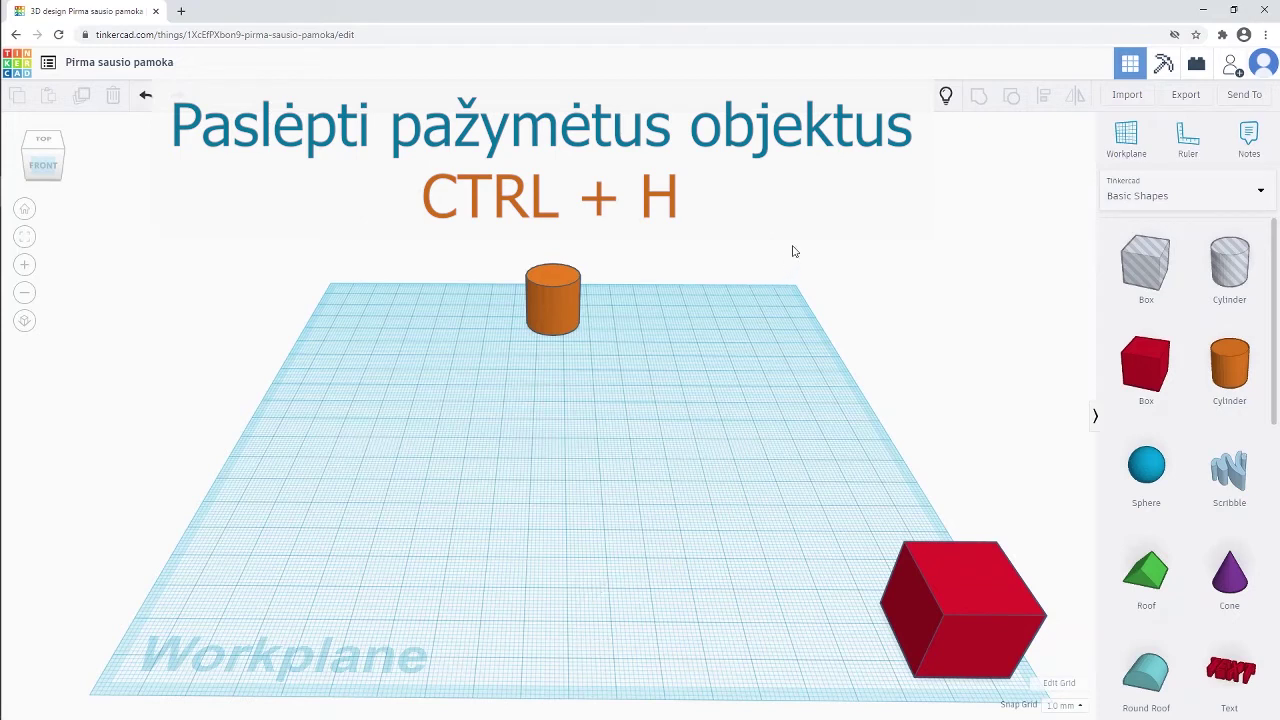
click(938, 105)
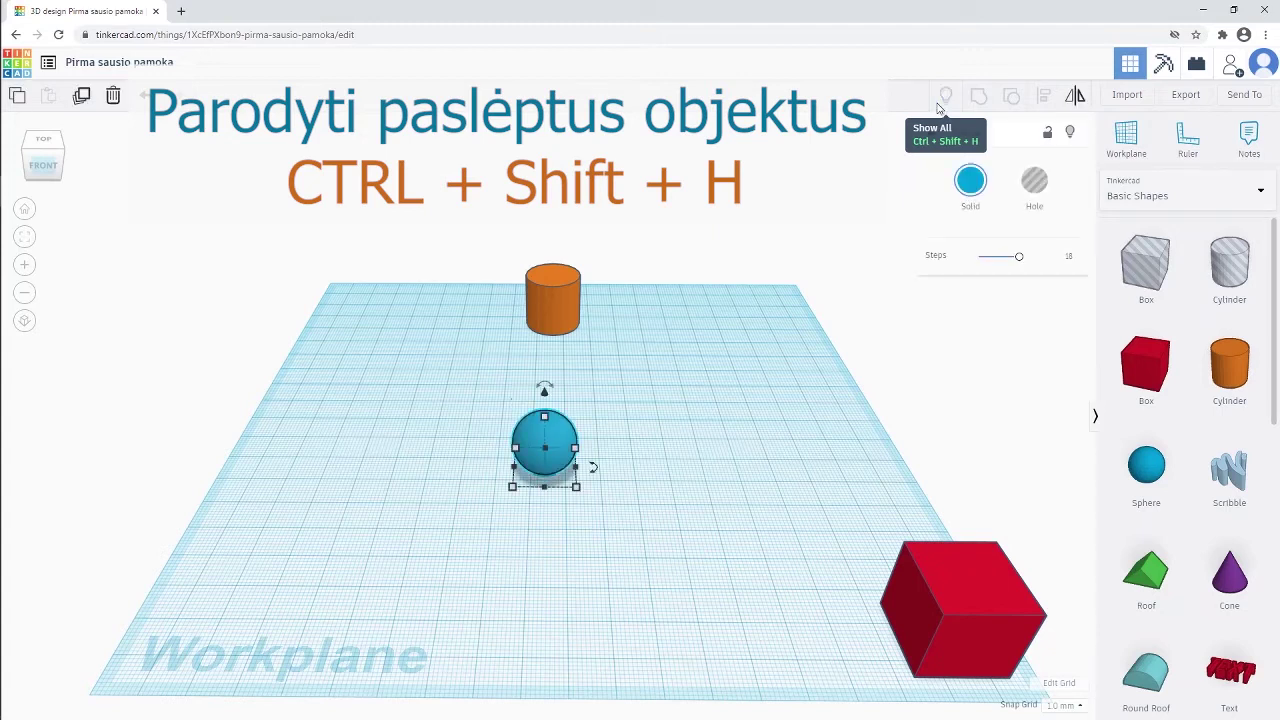
Group the orange cylinder with the blue sphere and ungroup them again
click(554, 308)
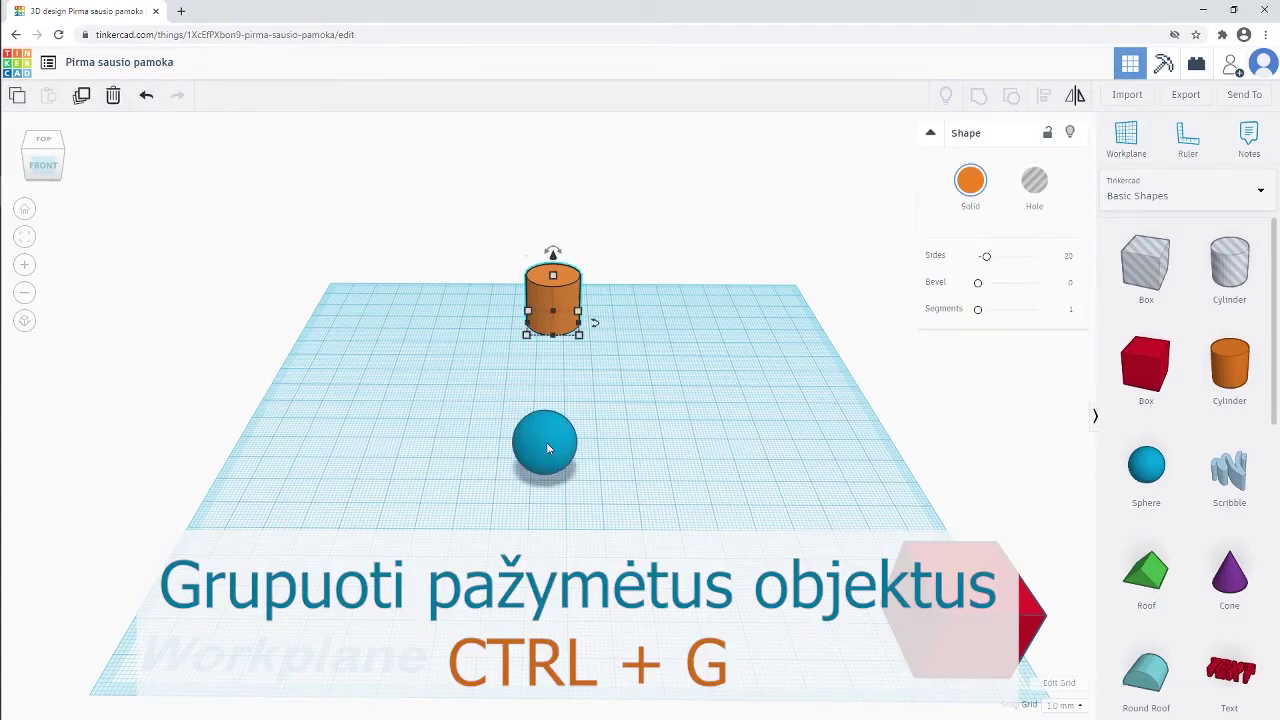
shift+click(546, 448)
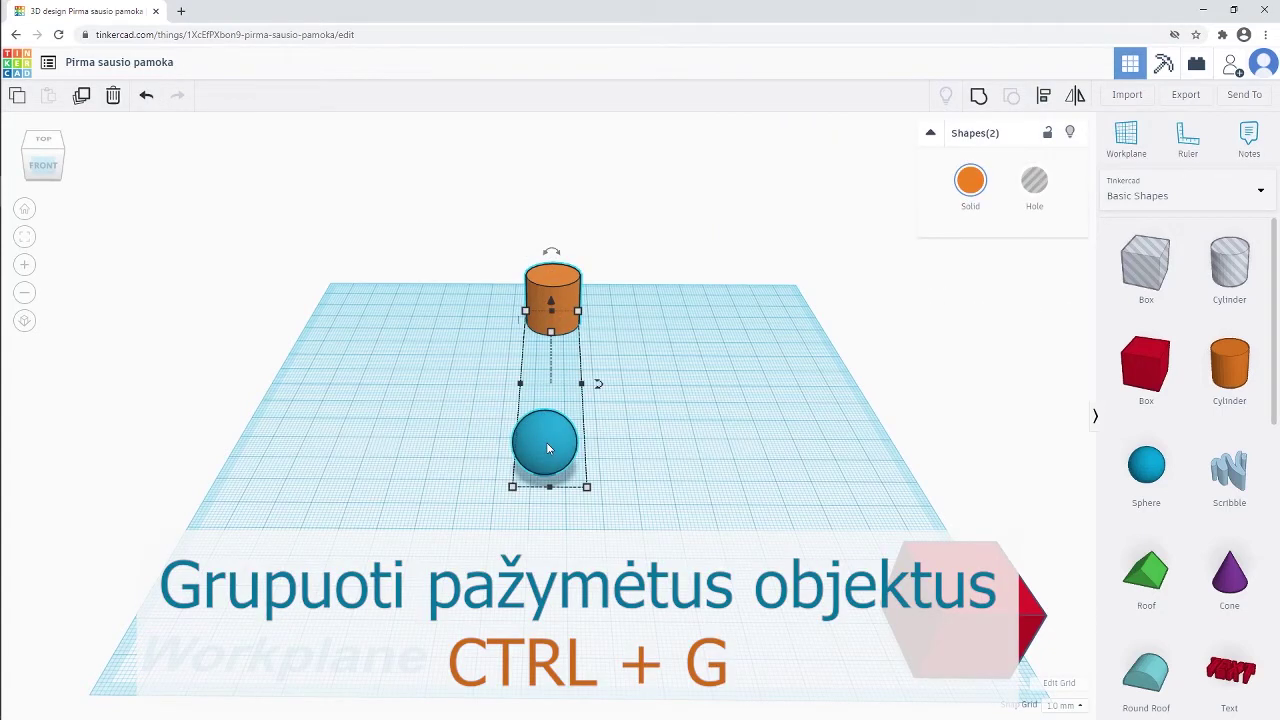
click(979, 104)
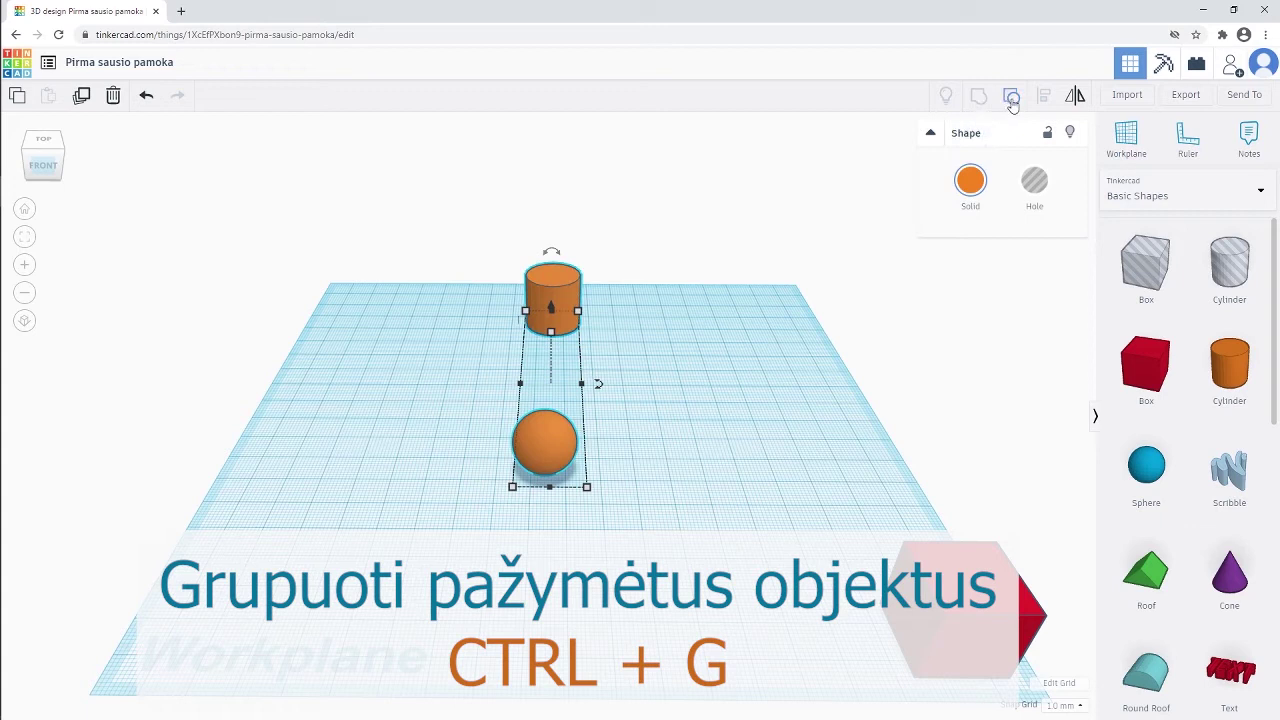
click(1011, 103)
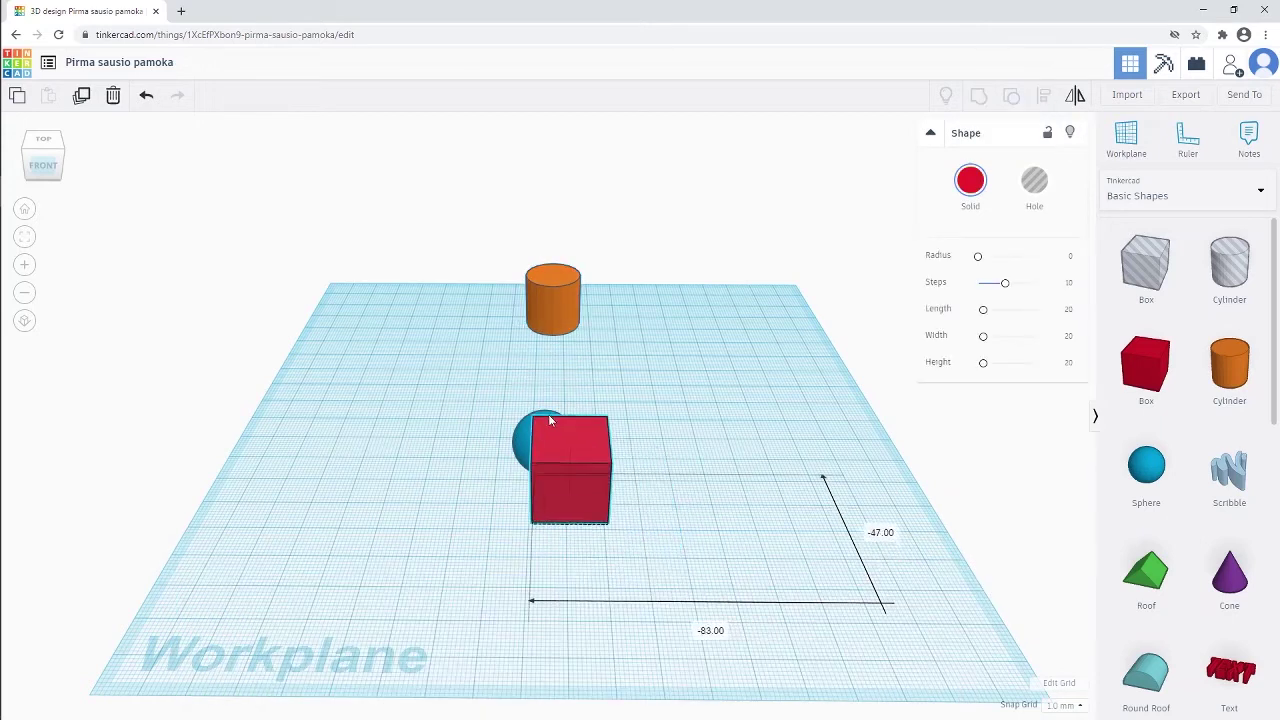
Overlap the red box with the blue sphere and align both by their centres in width, depth and height
drag(550, 430, 558, 396)
shift+click(531, 430)
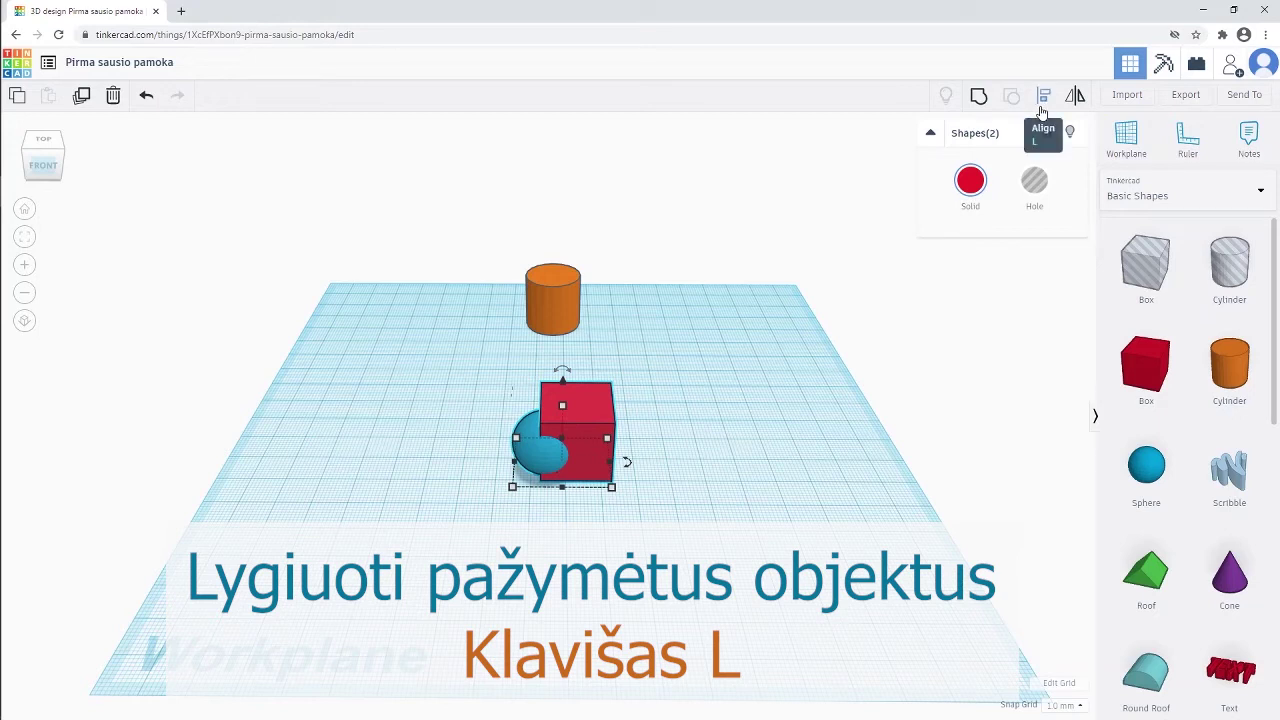
key(l)
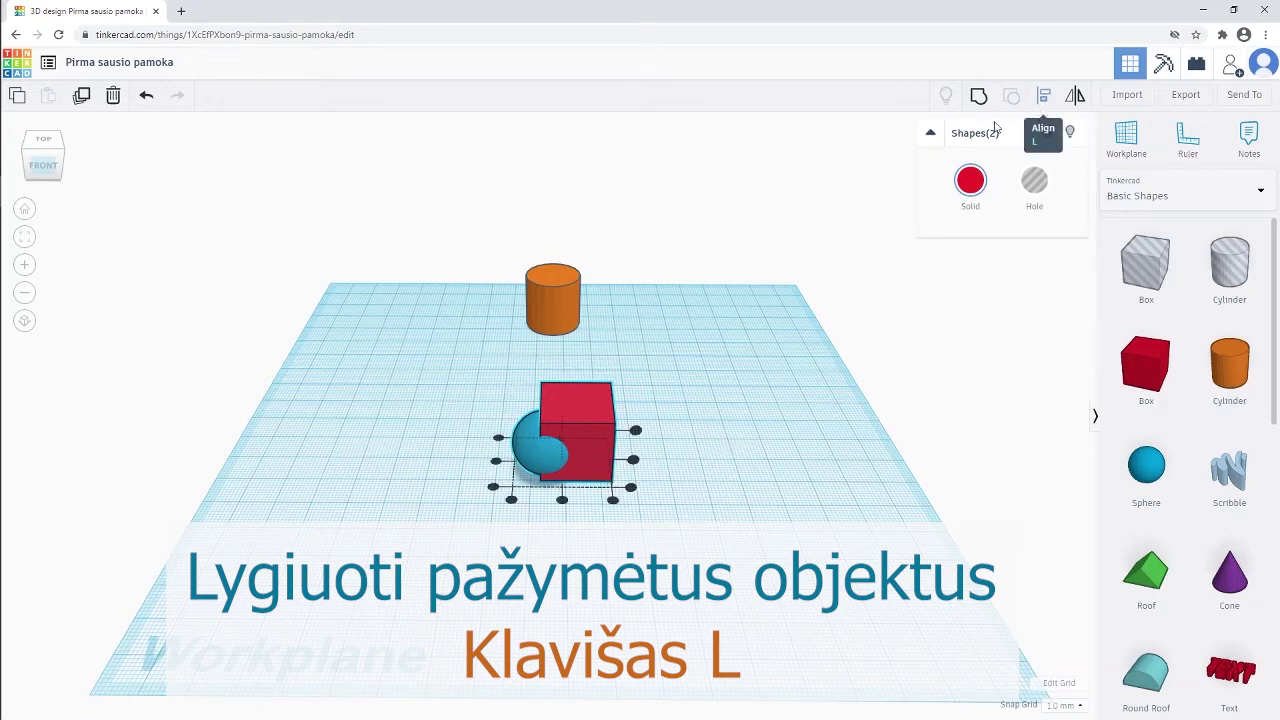
click(562, 499)
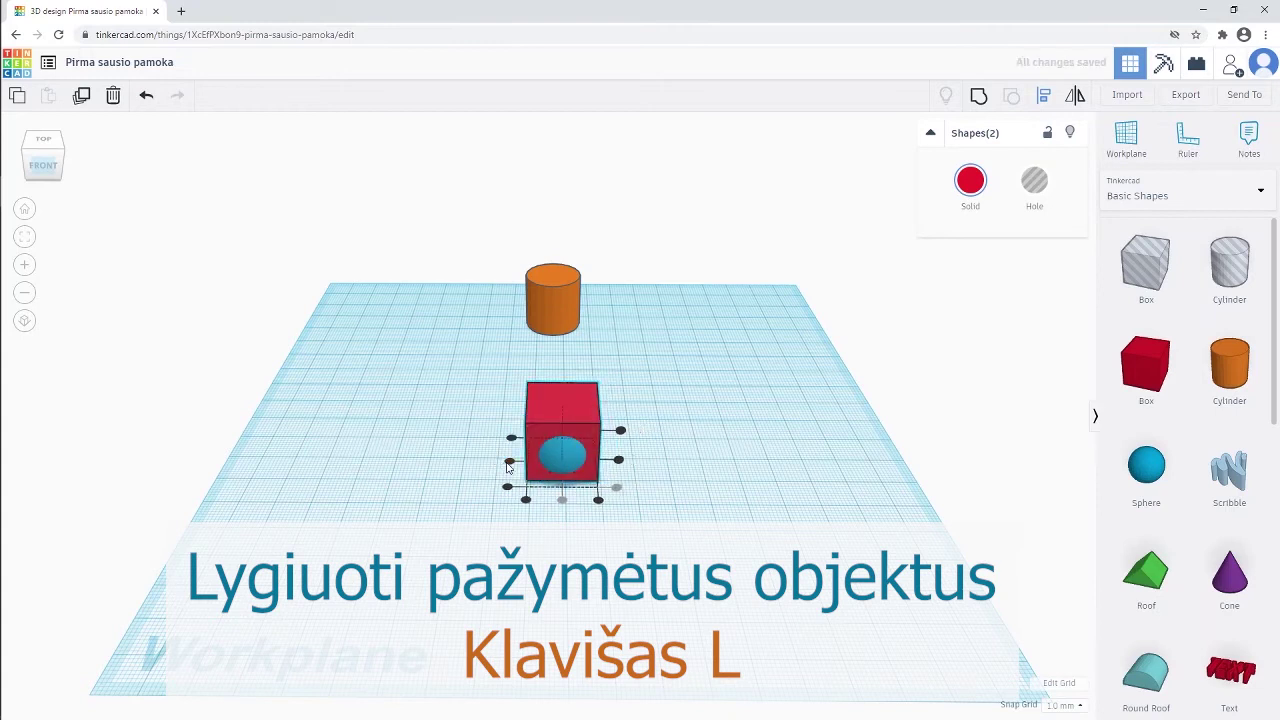
click(509, 464)
click(619, 459)
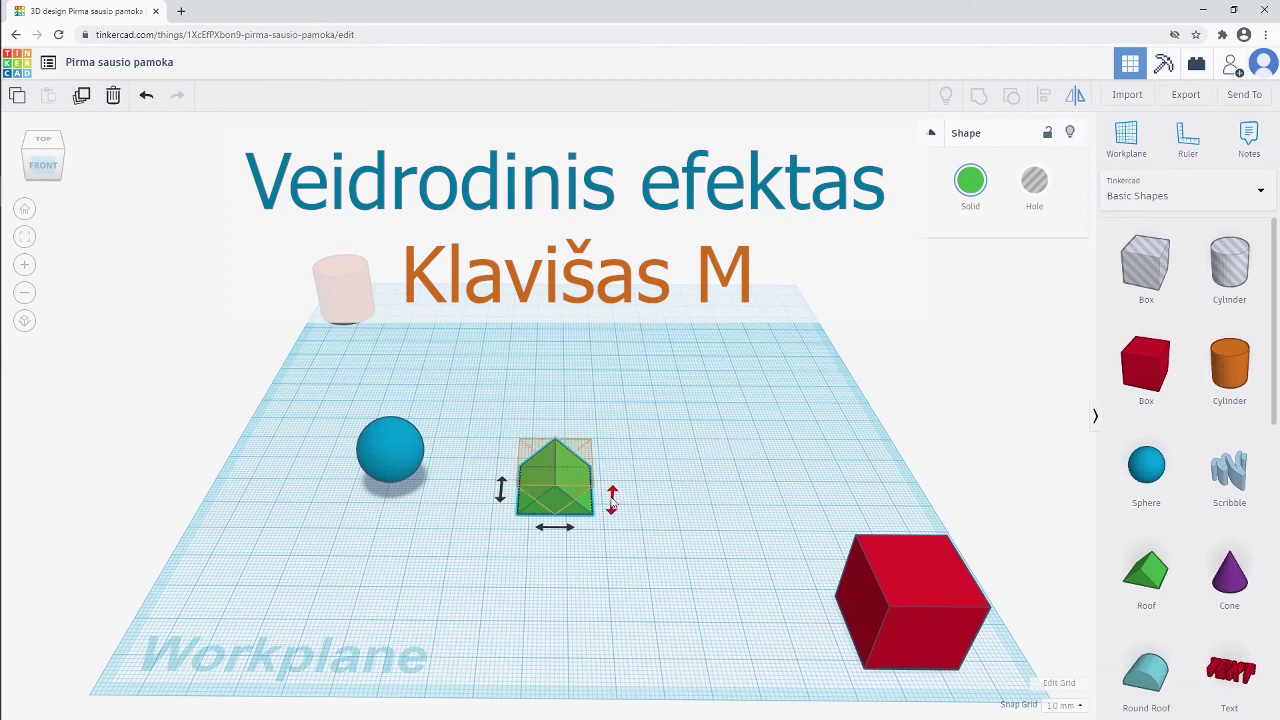
Flip the green roof shape upside down with the Mirror tool
scroll(613, 500, up, 5)
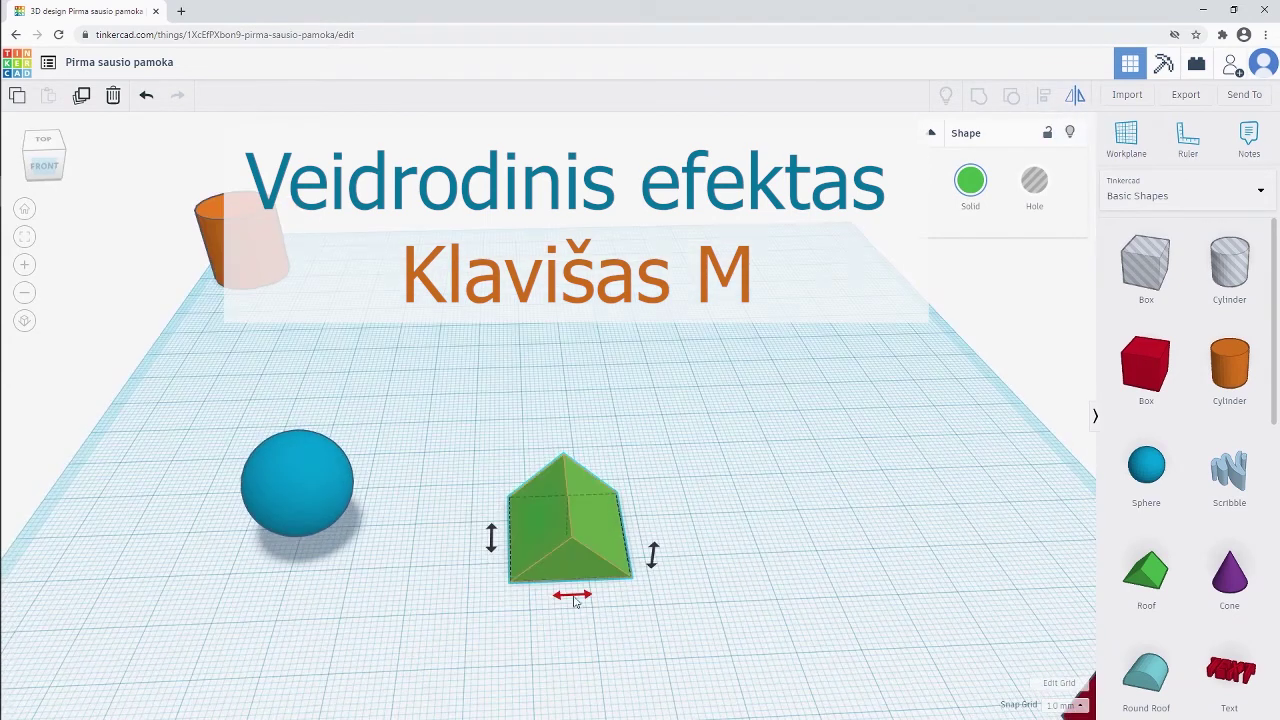
click(490, 540)
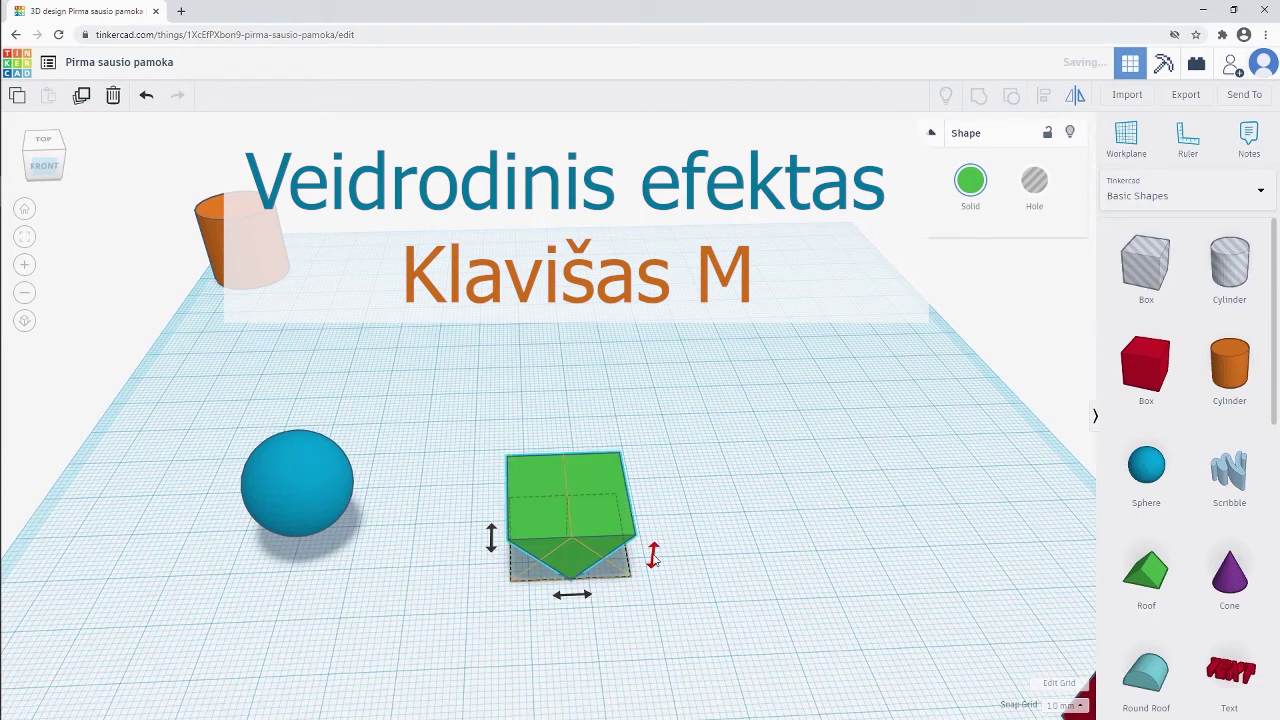
Mirror the green roof back upright and flip its overlapping copy upside down
click(653, 556)
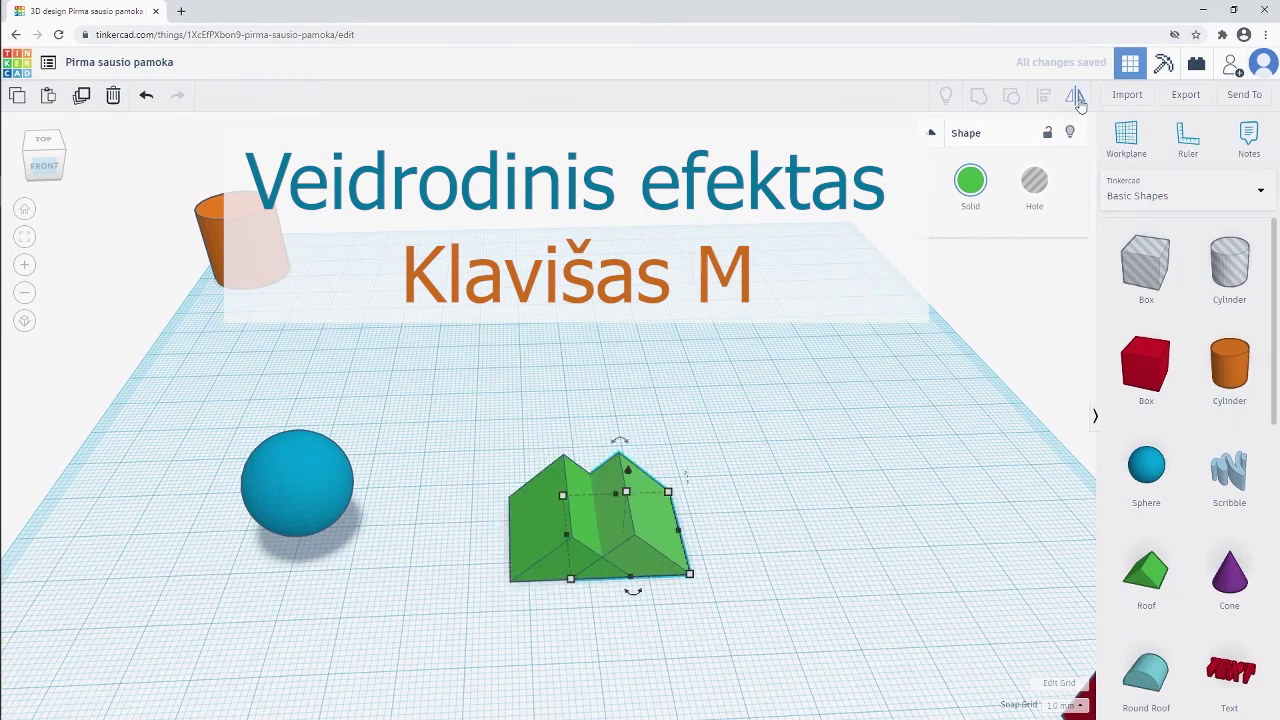
click(1076, 98)
click(716, 554)
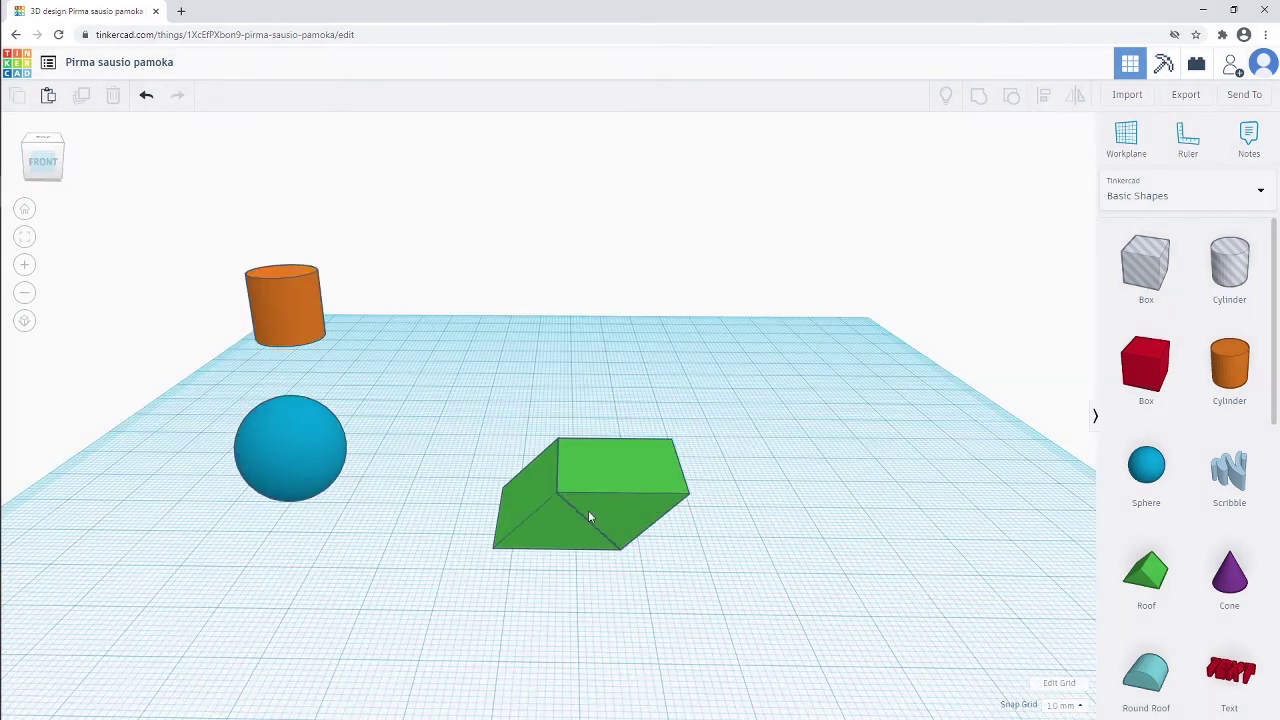
Lock the upside-down green roof against editing
click(589, 516)
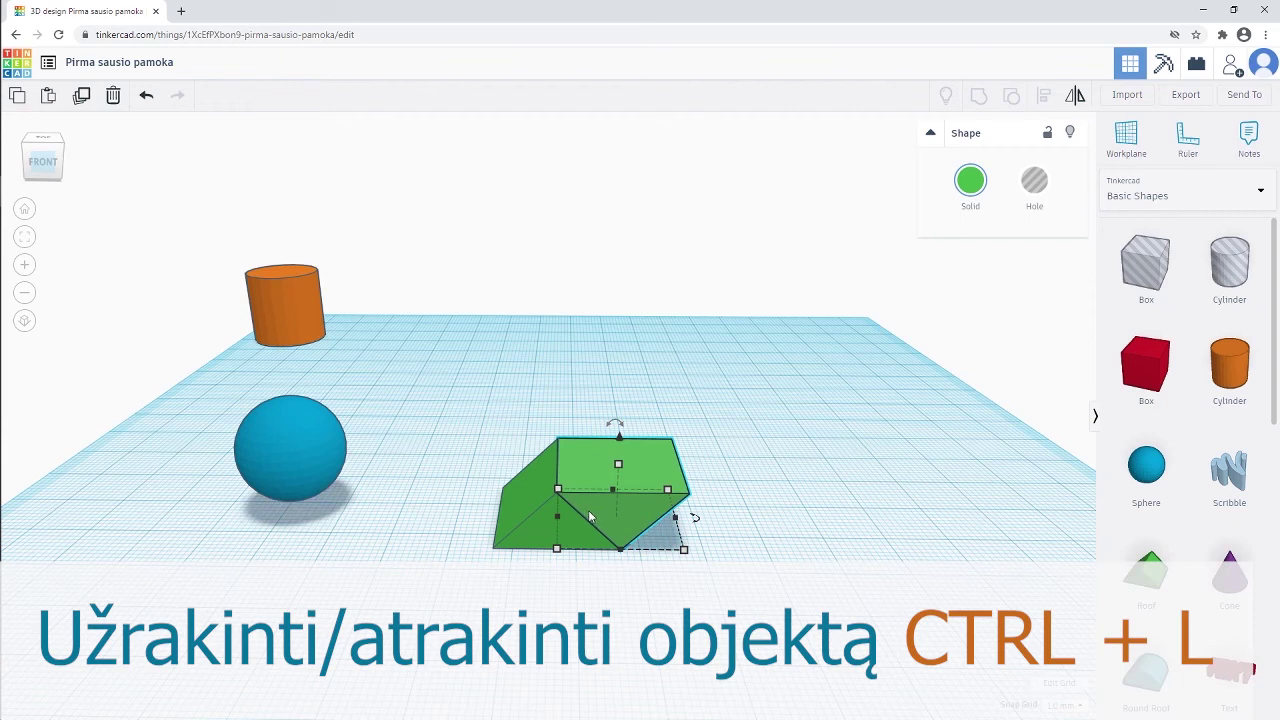
click(1048, 136)
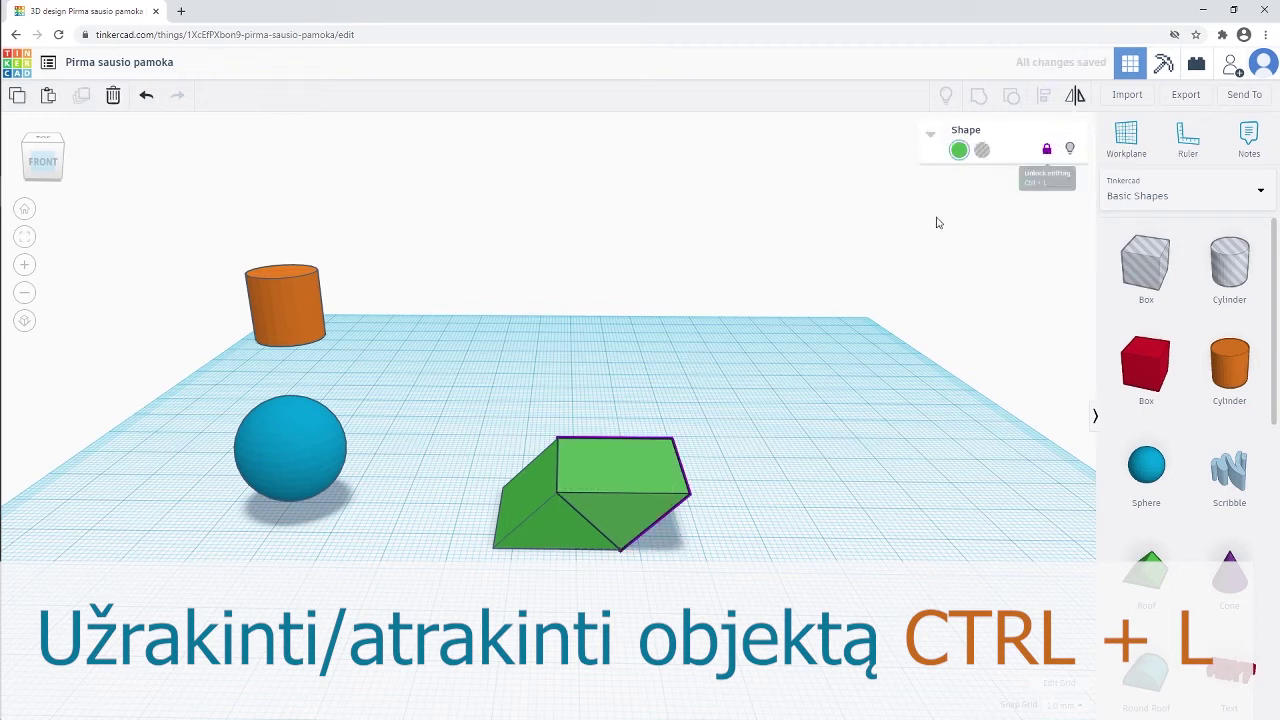
click(723, 506)
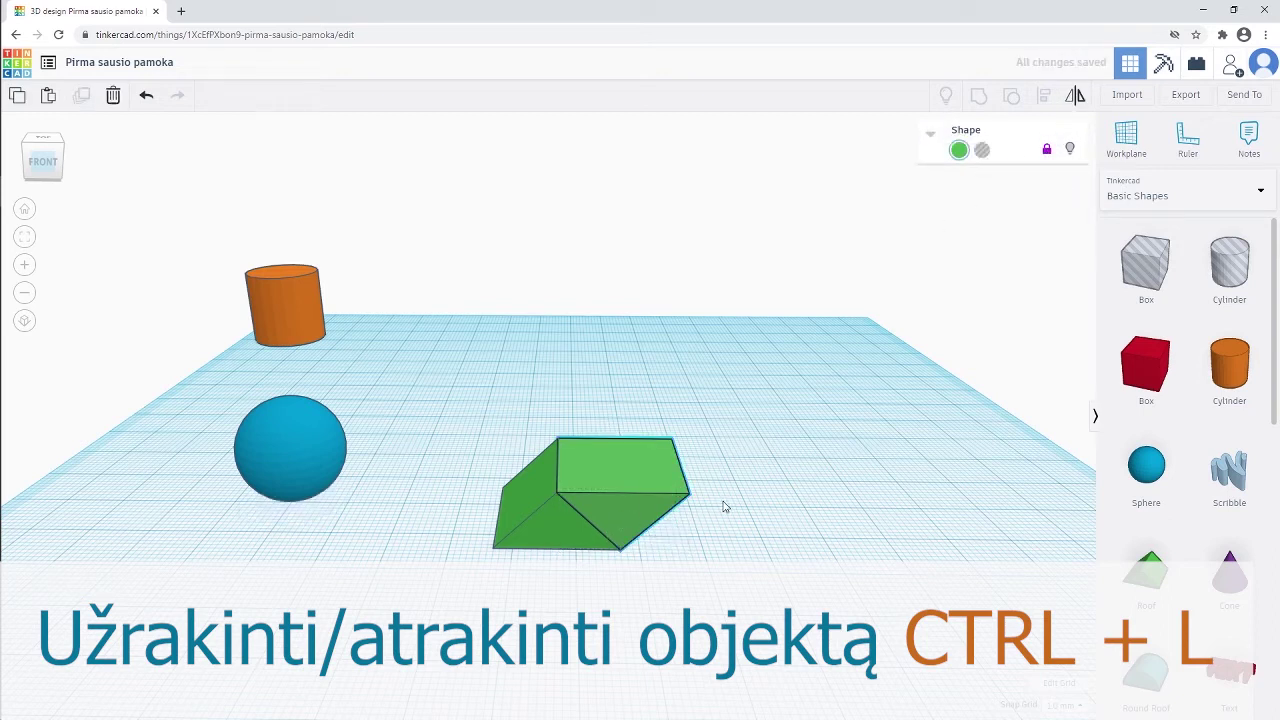
Move the upright green roof about 17 mm sideways and 6 mm in depth, and unlock the upside-down roof
drag(565, 517, 436, 533)
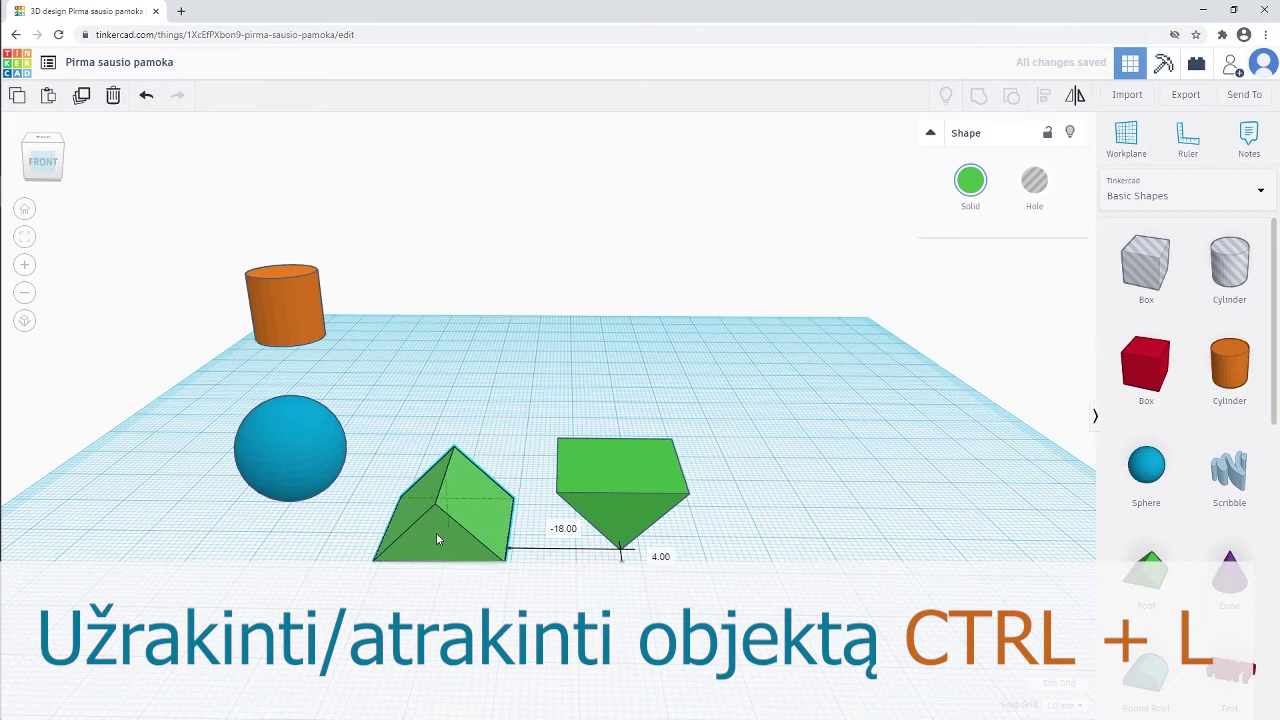
drag(464, 483, 474, 462)
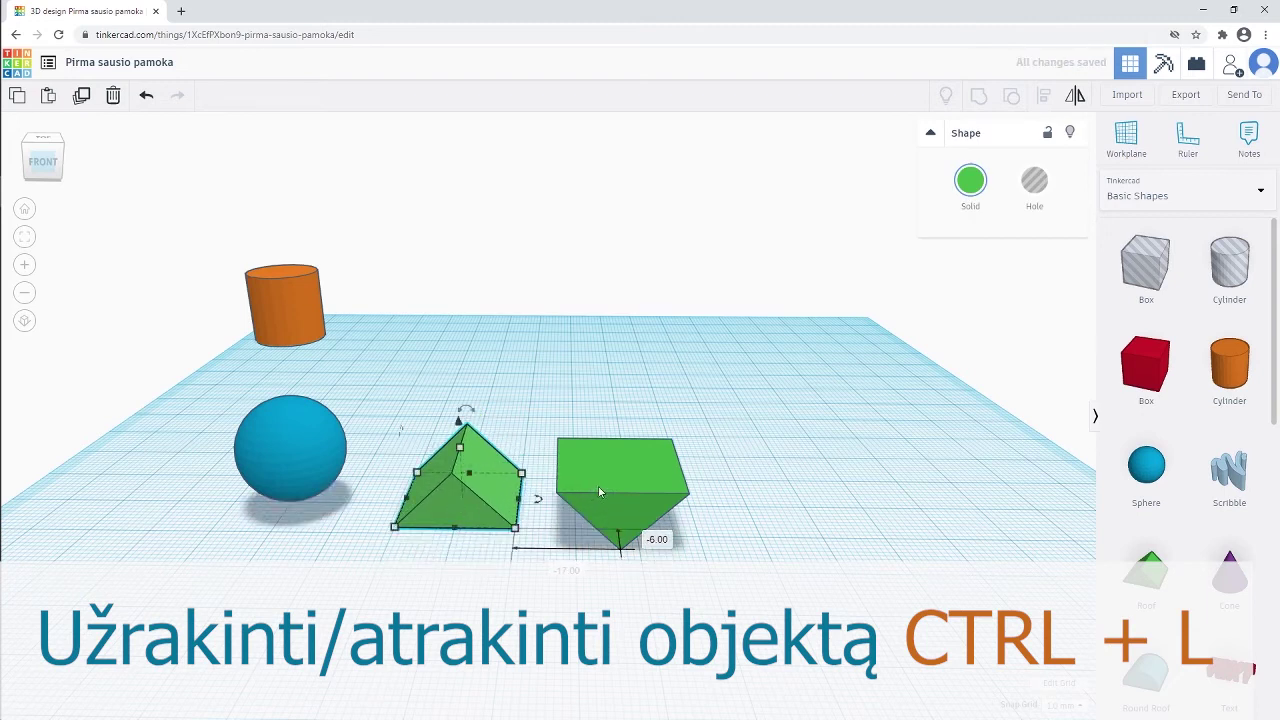
click(609, 461)
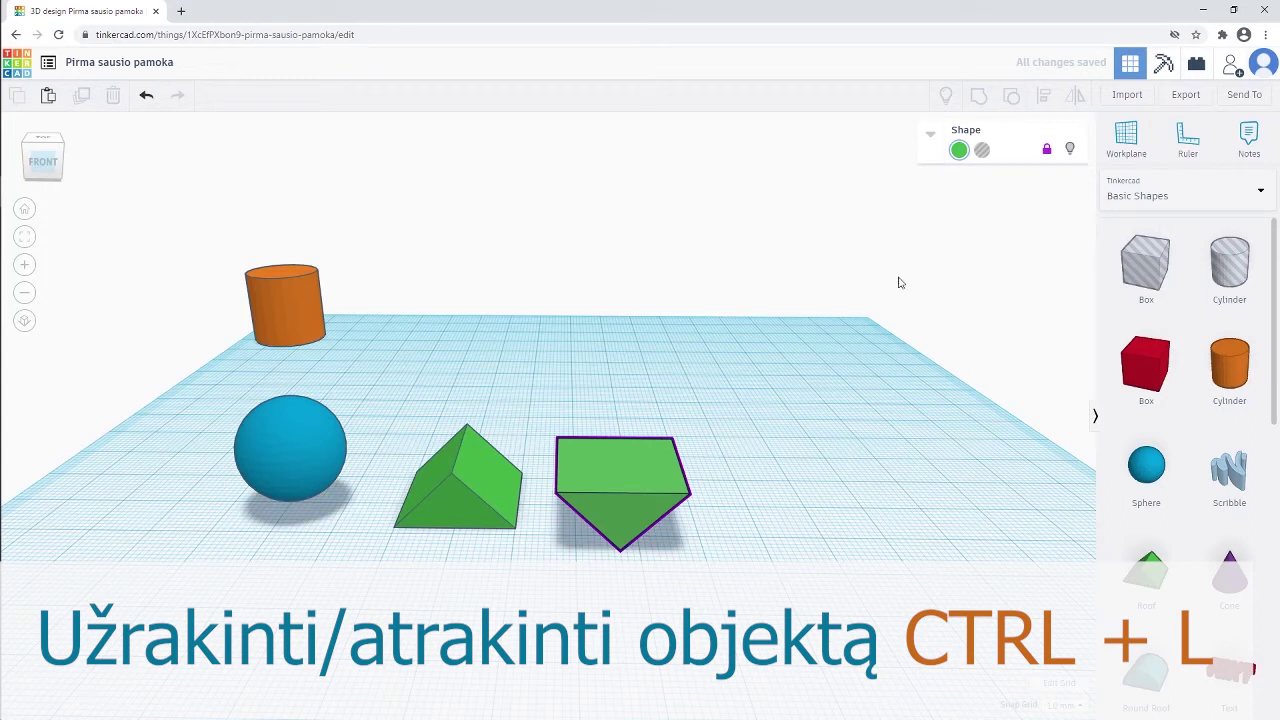
click(1047, 151)
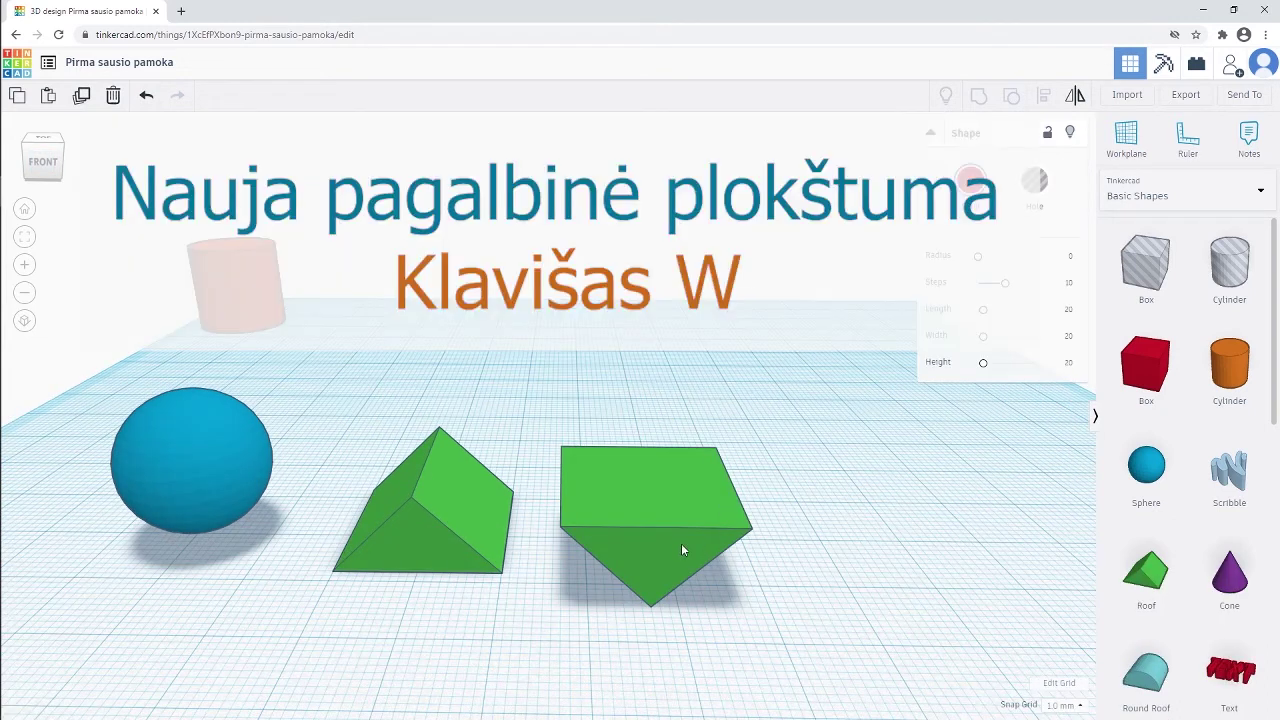
Place the workplane on the flat upper face of the upside-down green roof, and move it to the roof's front triangular face
click(681, 549)
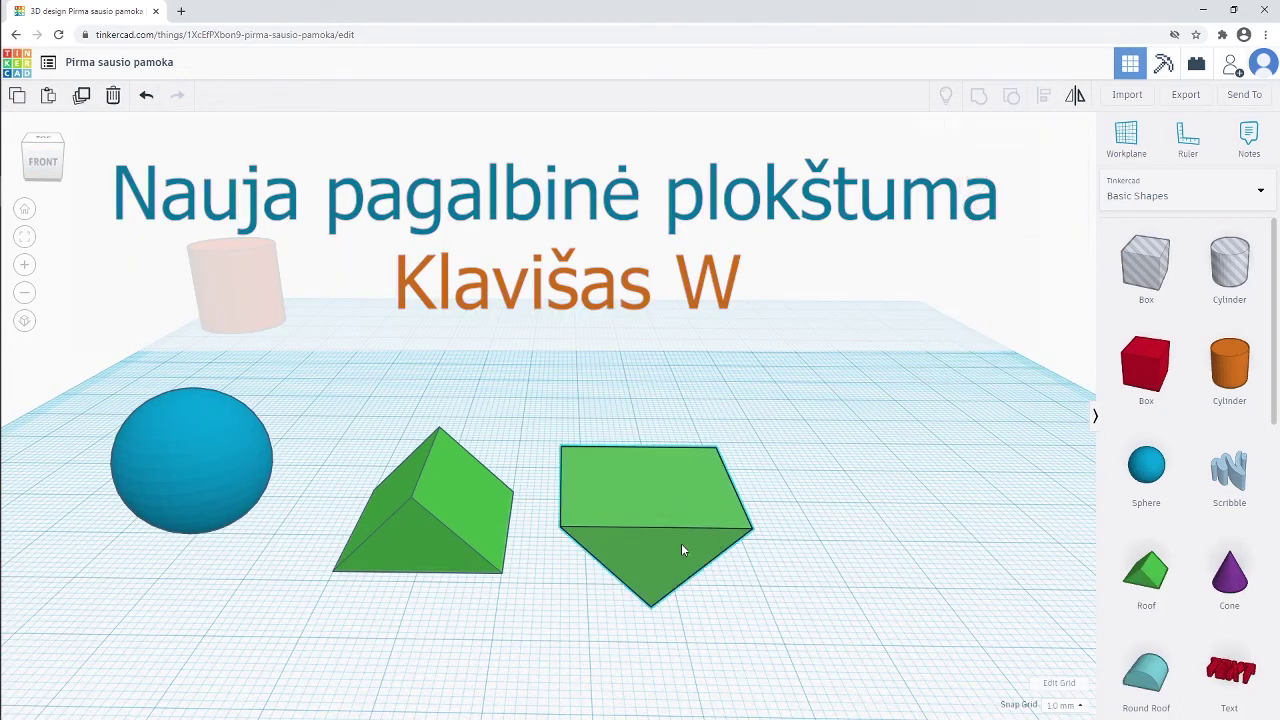
click(1125, 152)
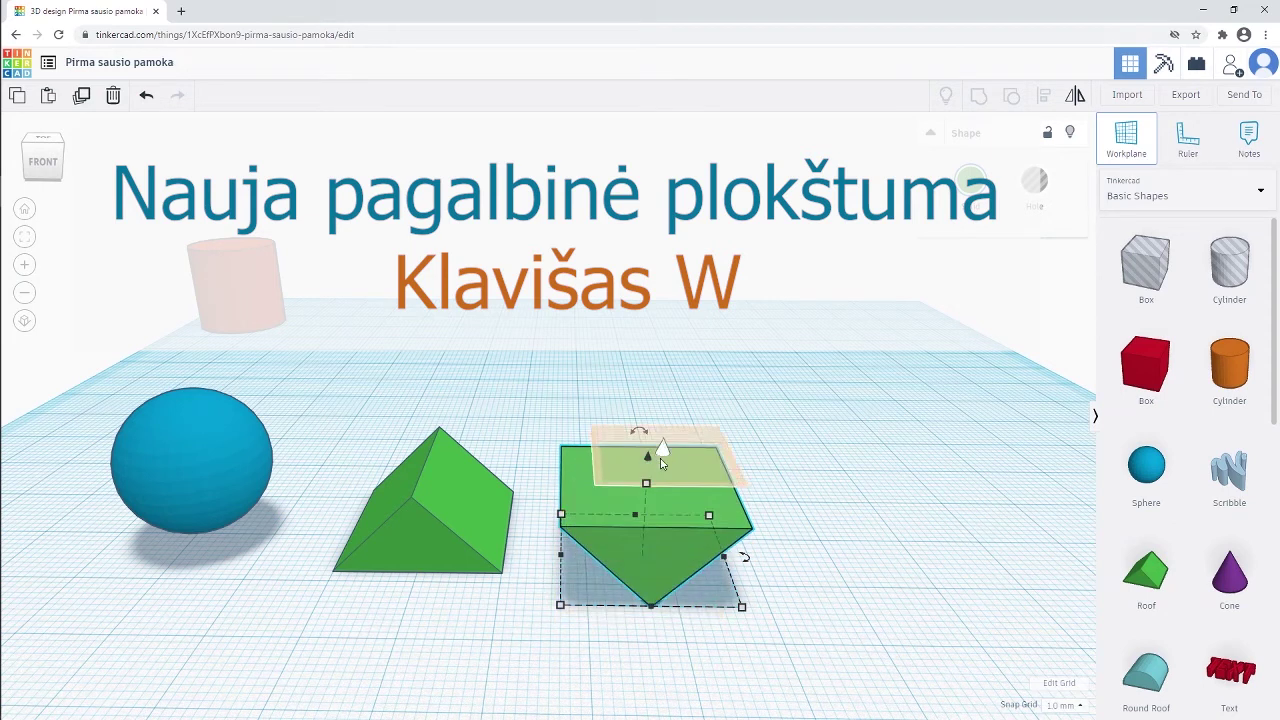
click(651, 472)
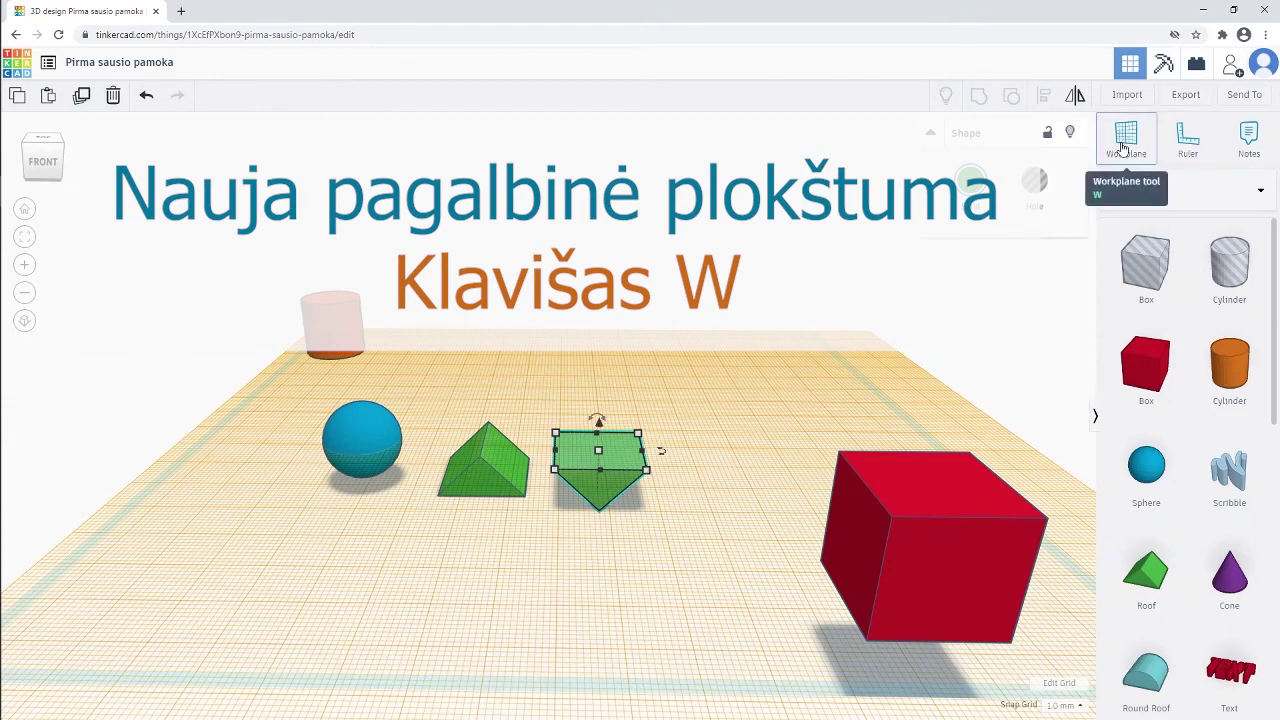
key(w)
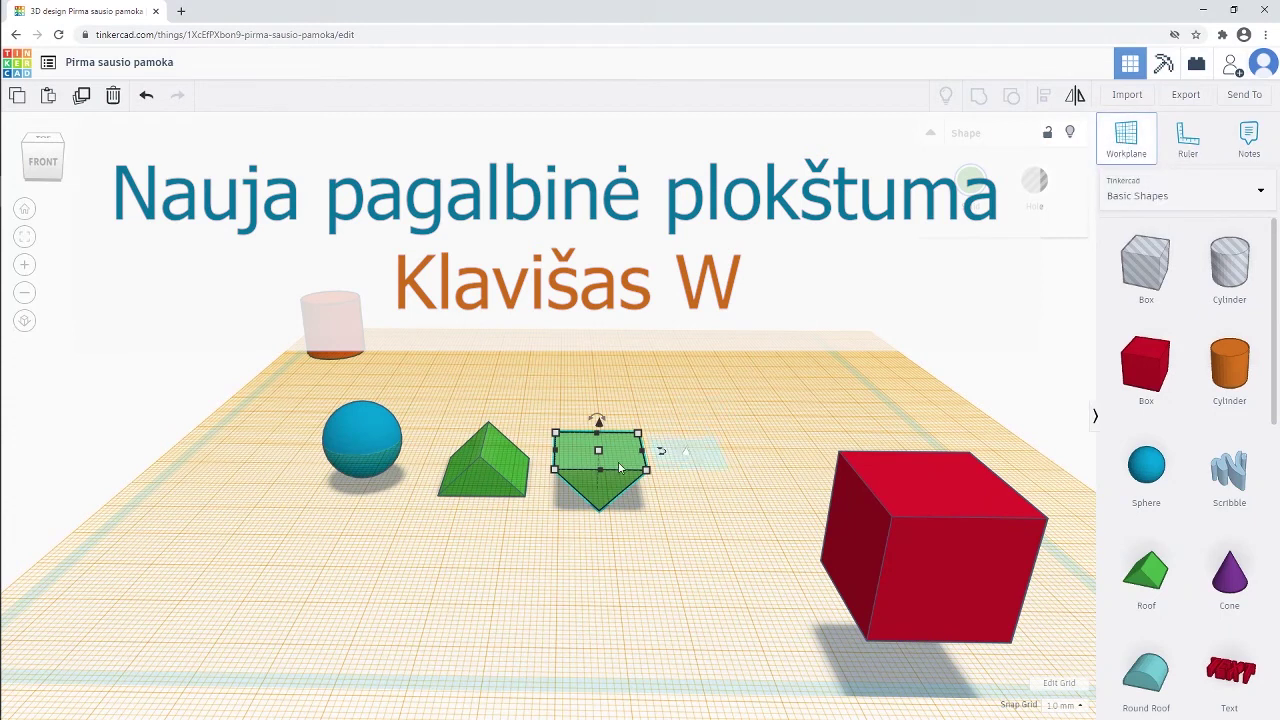
click(595, 493)
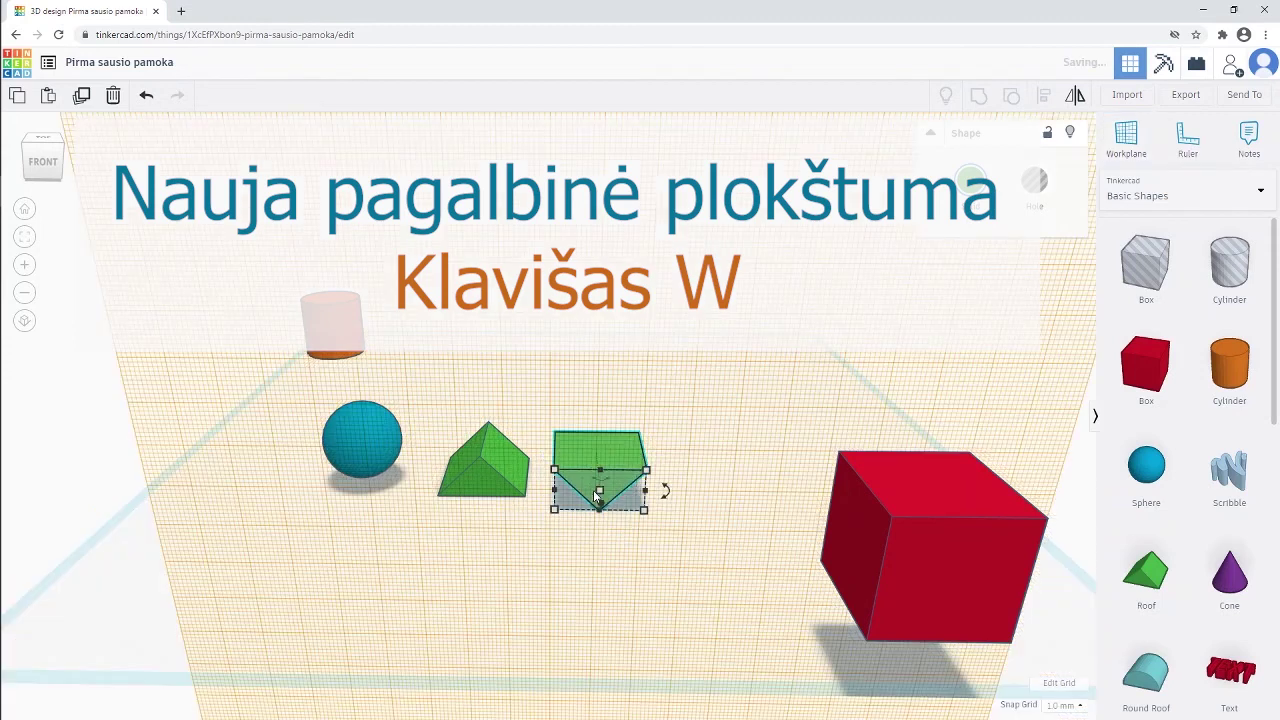
Place the ruler at the lower tip of the upside-down green roof and remove it again
key(r)
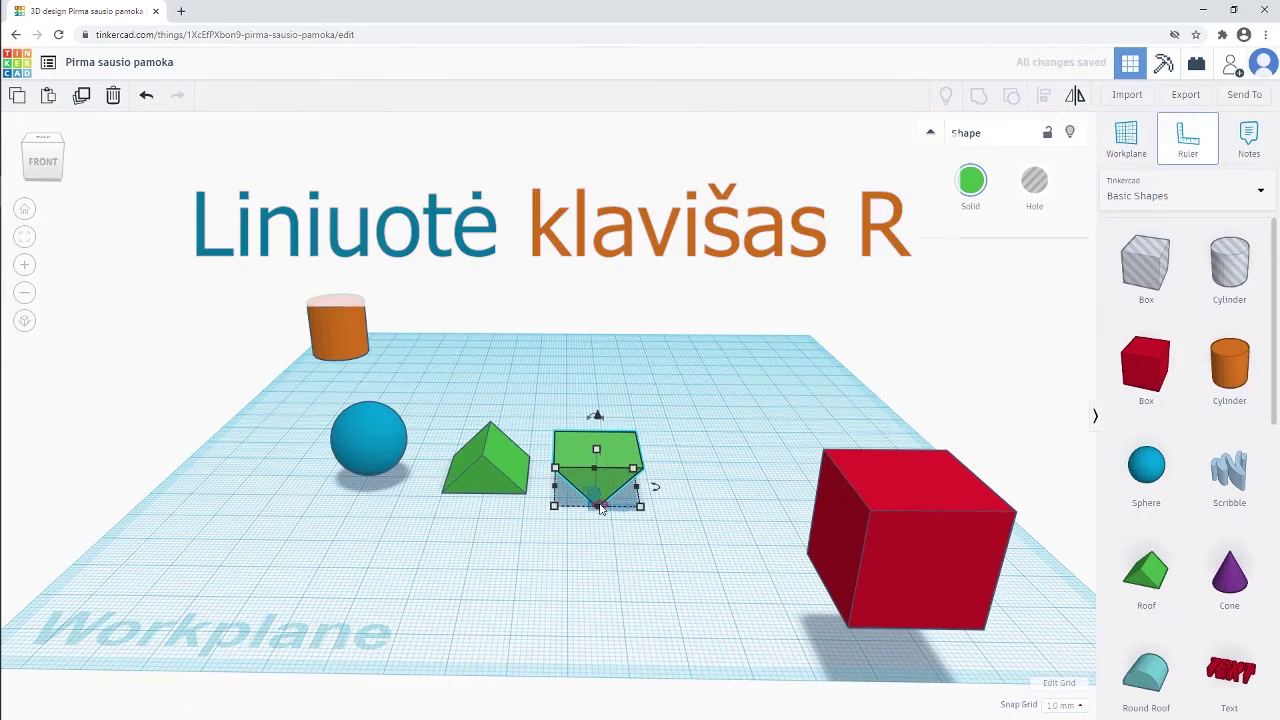
click(598, 508)
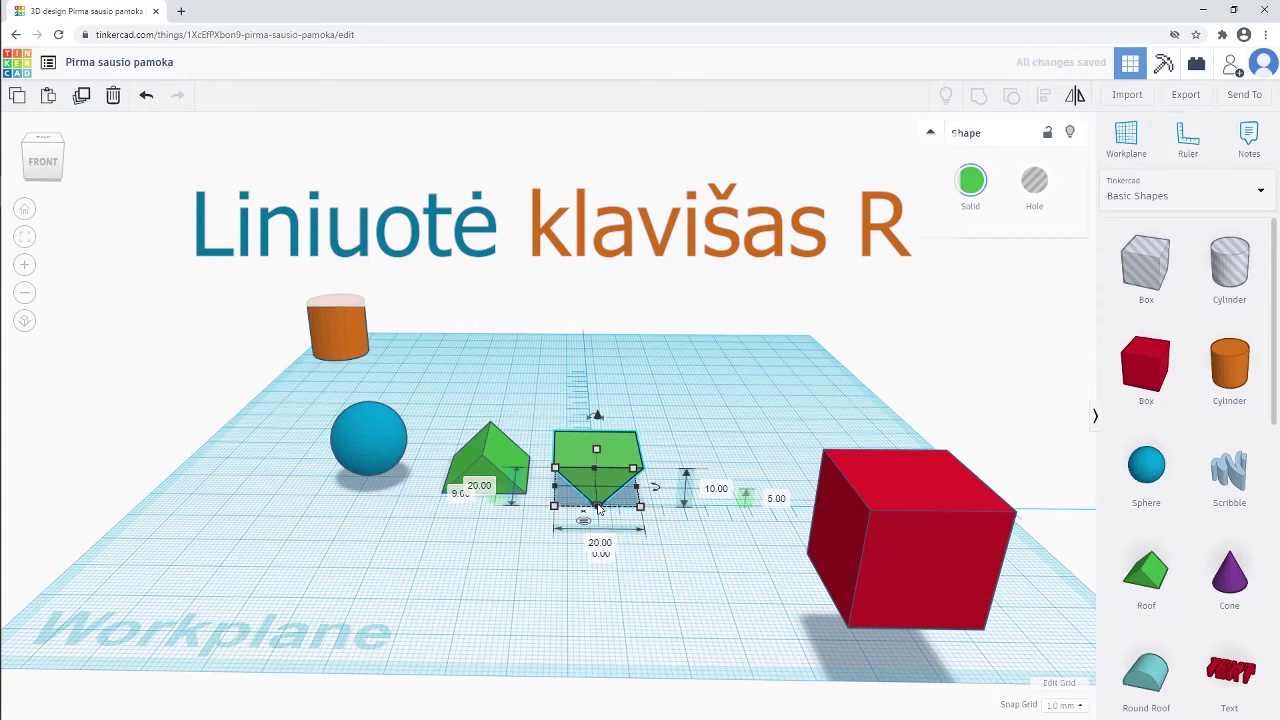
scroll(602, 513, up, 2)
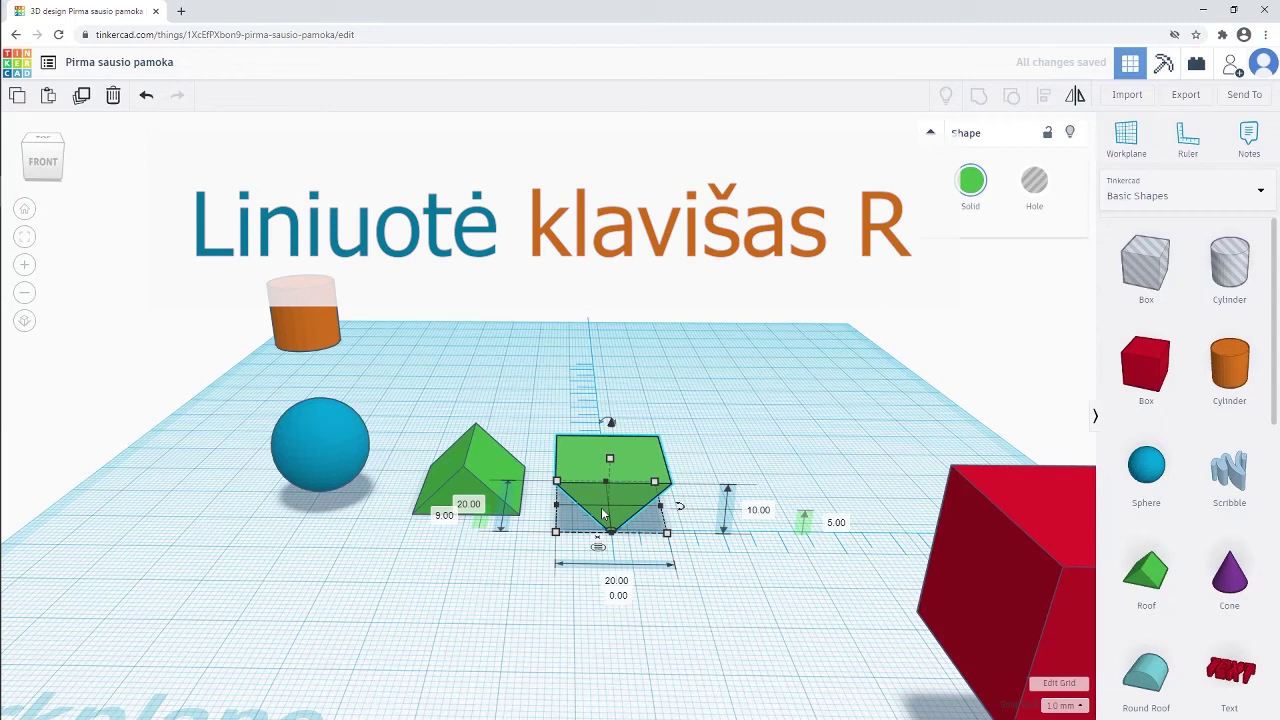
key(r)
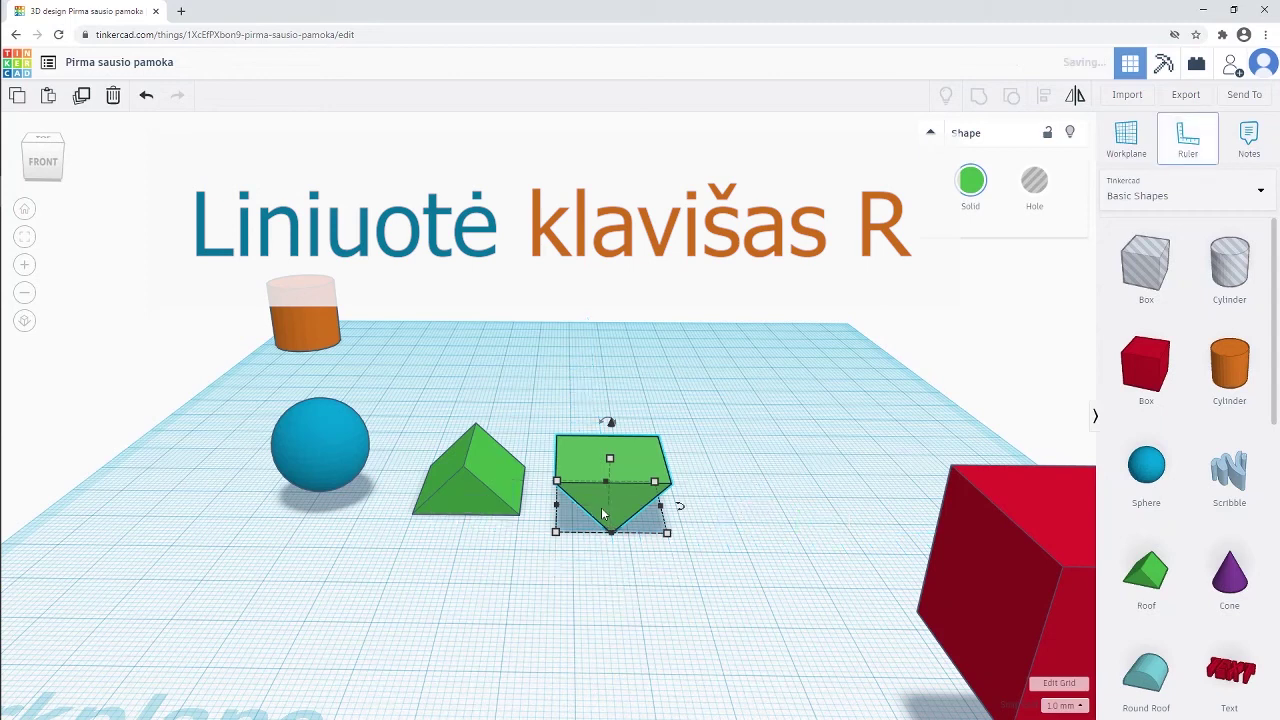
Attach a note reading "Komentaras" to the upside-down green roof
click(1248, 150)
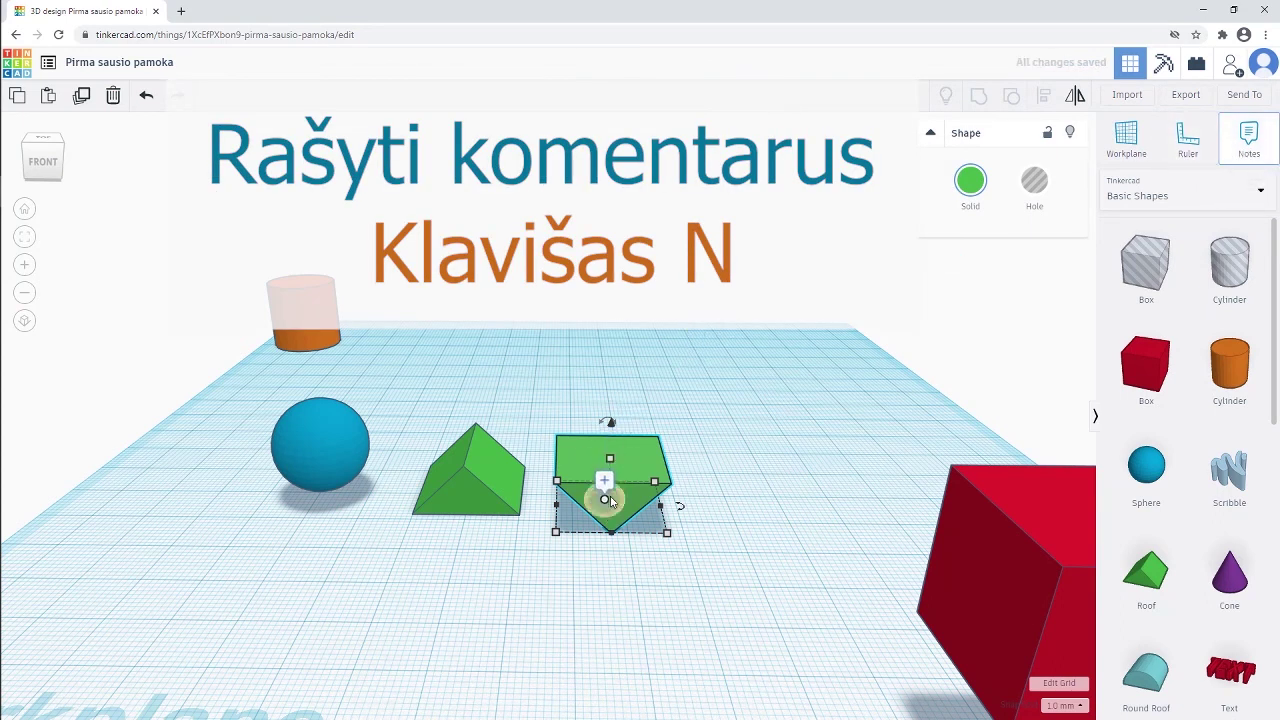
scroll(608, 500, up, 3)
click(608, 492)
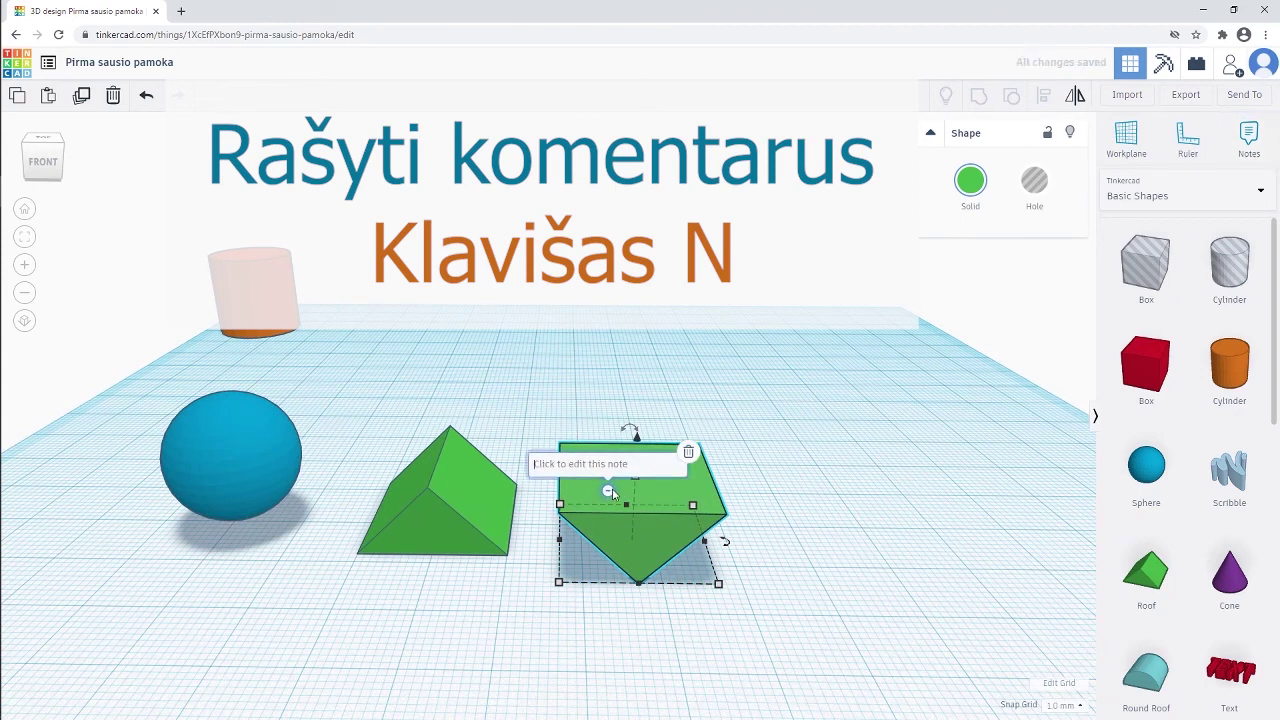
text(Komentaras: ...)
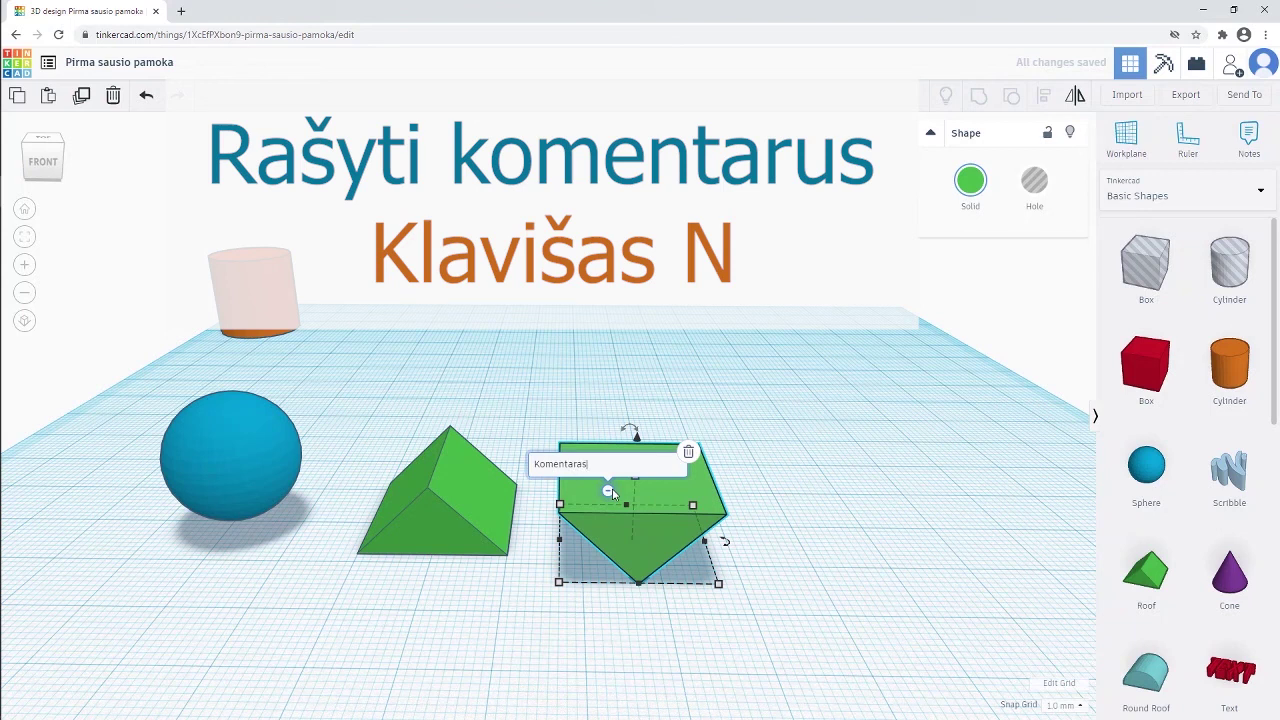